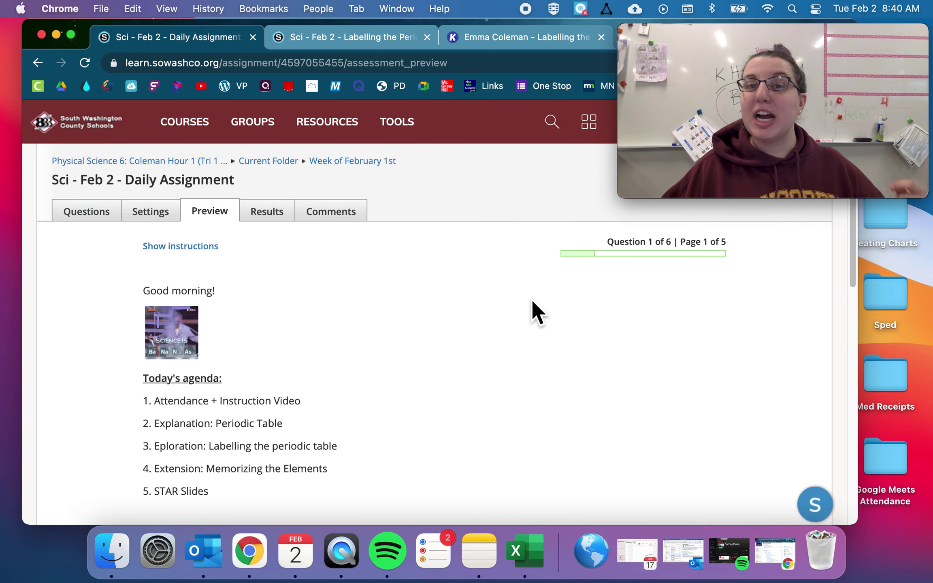
Scroll through page 1 of the daily assignment preview and advance to page 2.
scroll(532, 301, down, 5)
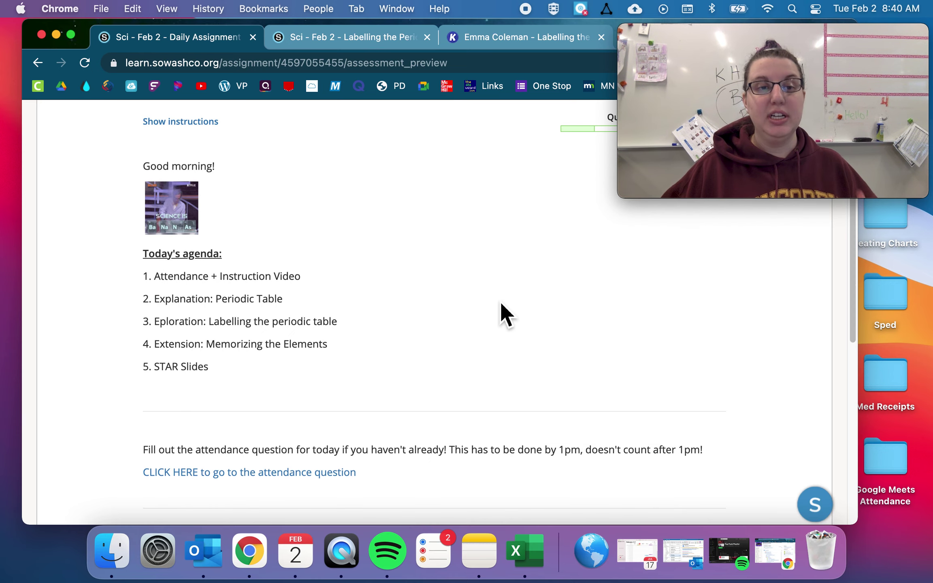
scroll(464, 393, down, 3)
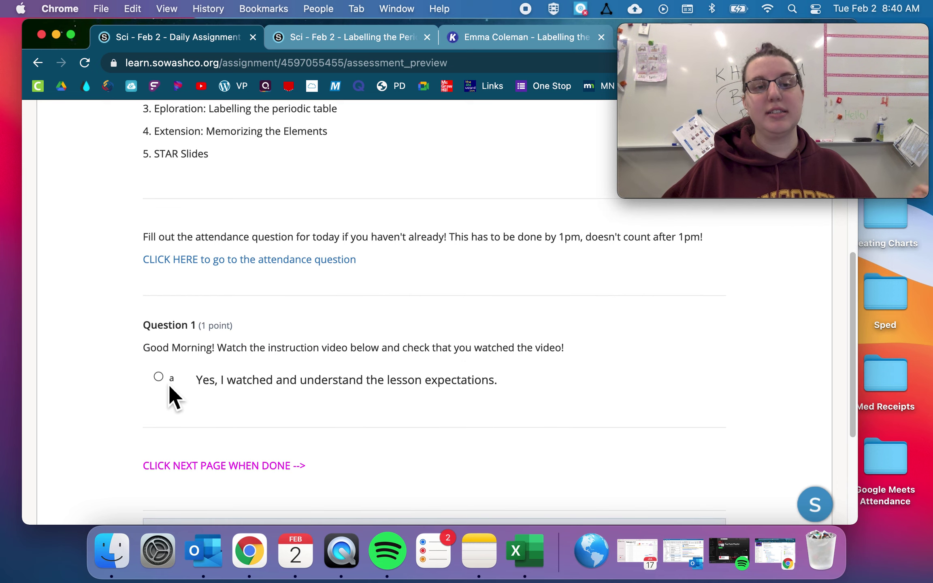
scroll(187, 399, down, 4)
click(187, 393)
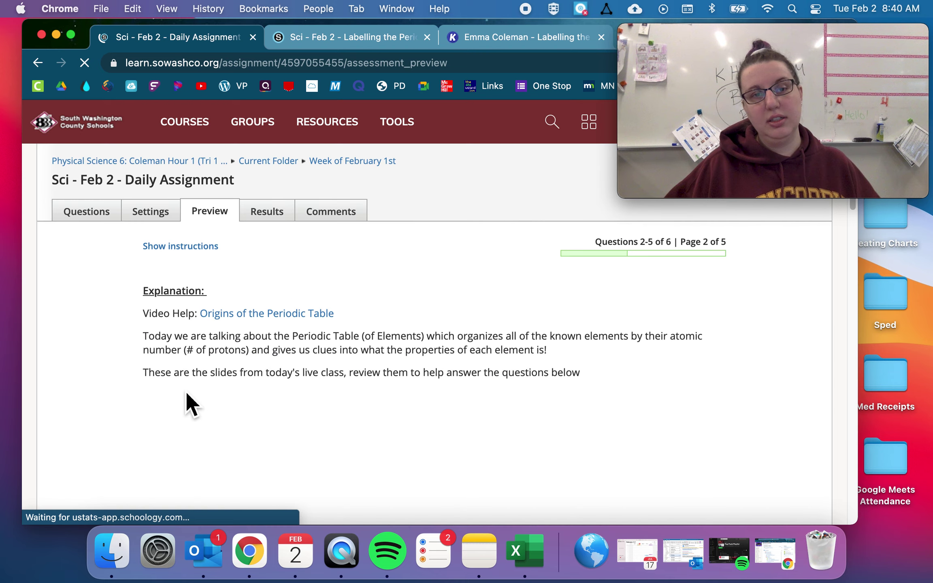
Step the embedded class slides forward to the Explanation slide.
scroll(172, 384, down, 2)
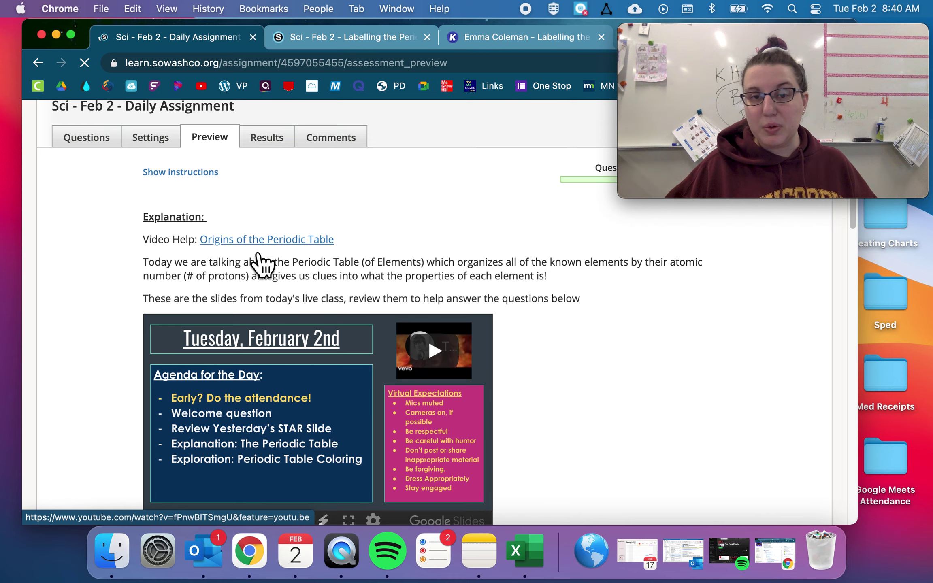
scroll(99, 305, down, 4)
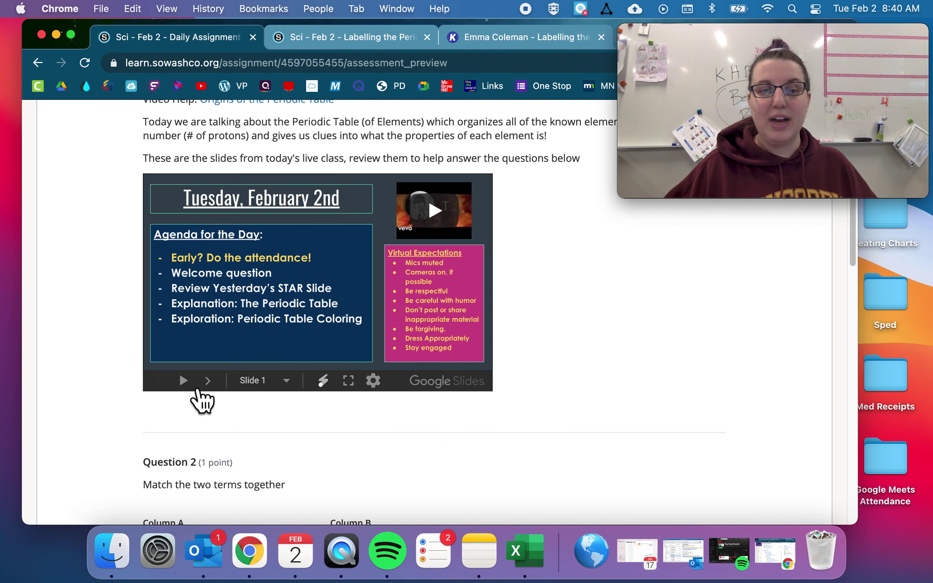
click(221, 387)
click(221, 386)
click(220, 388)
click(220, 388)
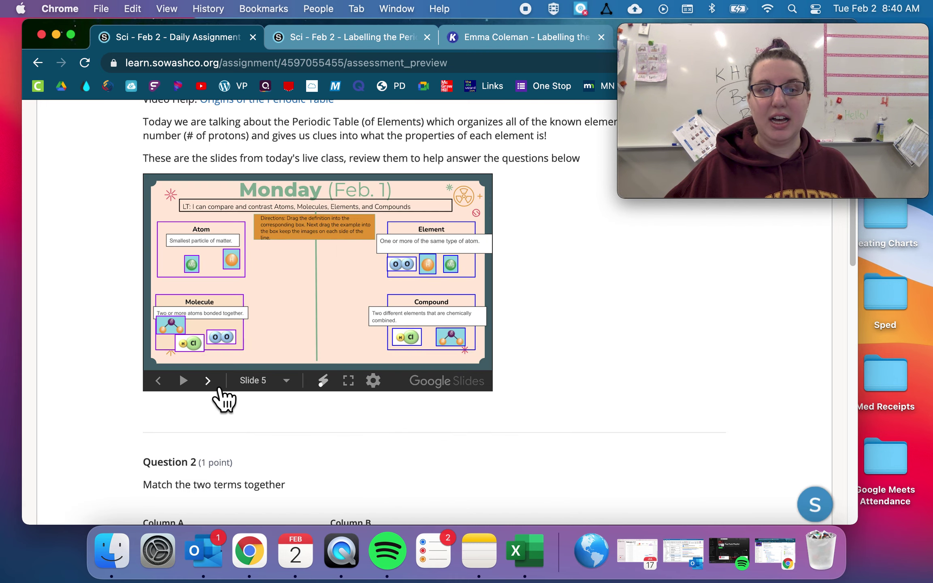
click(219, 388)
click(219, 388)
Scroll to the bottom of page 2 and continue to the next assignment page.
scroll(111, 355, down, 7)
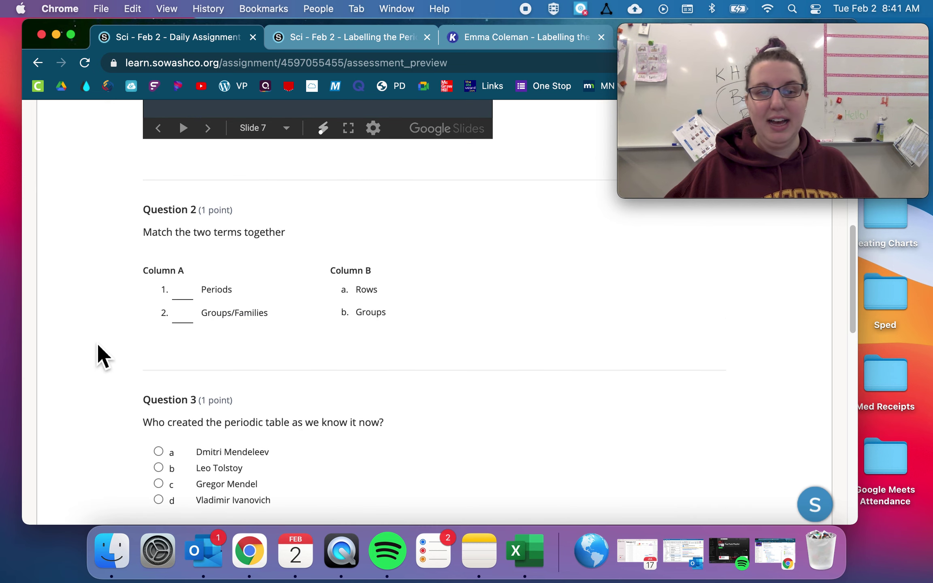
scroll(110, 329, down, 15)
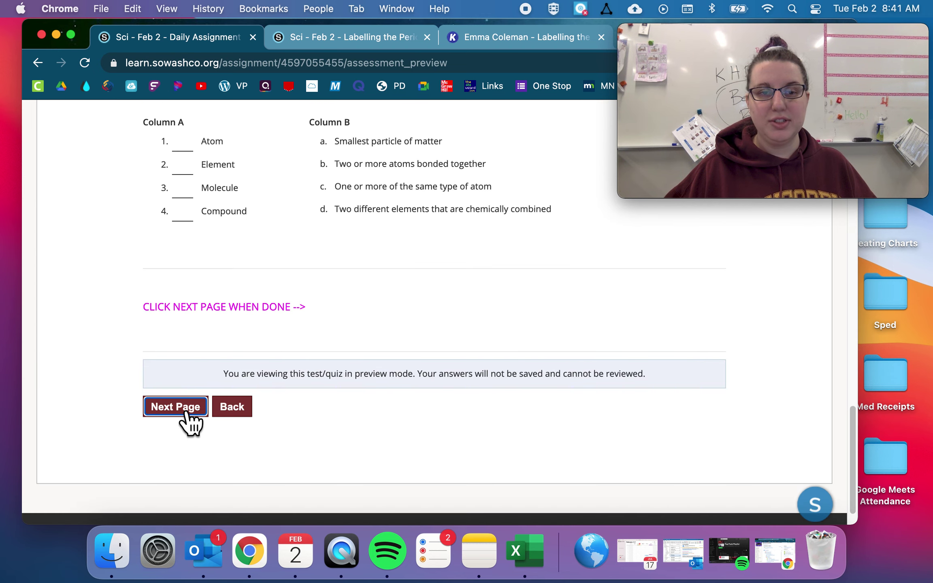
click(180, 406)
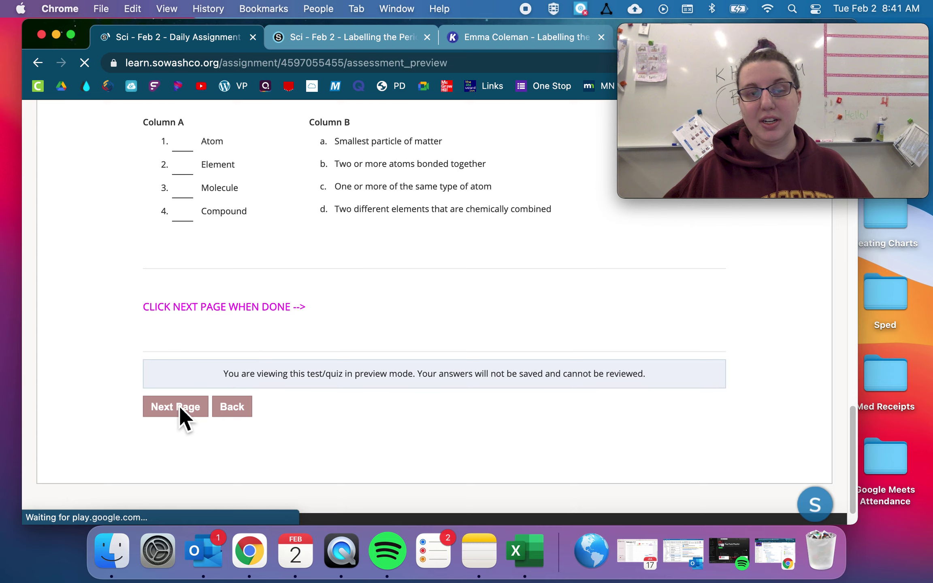
Switch to the Labelling the Periodic Table assignment and open its worksheet with Kami.
scroll(86, 439, down, 1)
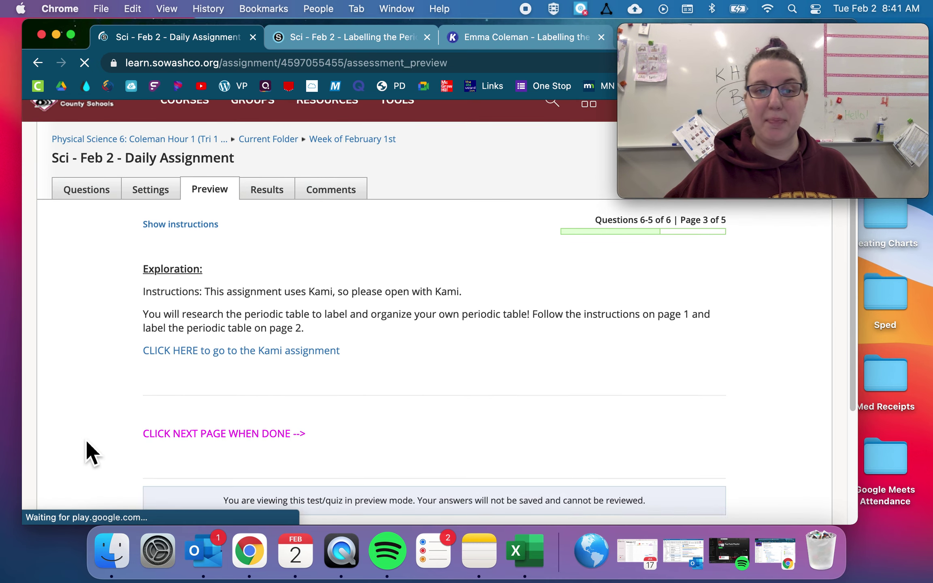
scroll(86, 439, down, 2)
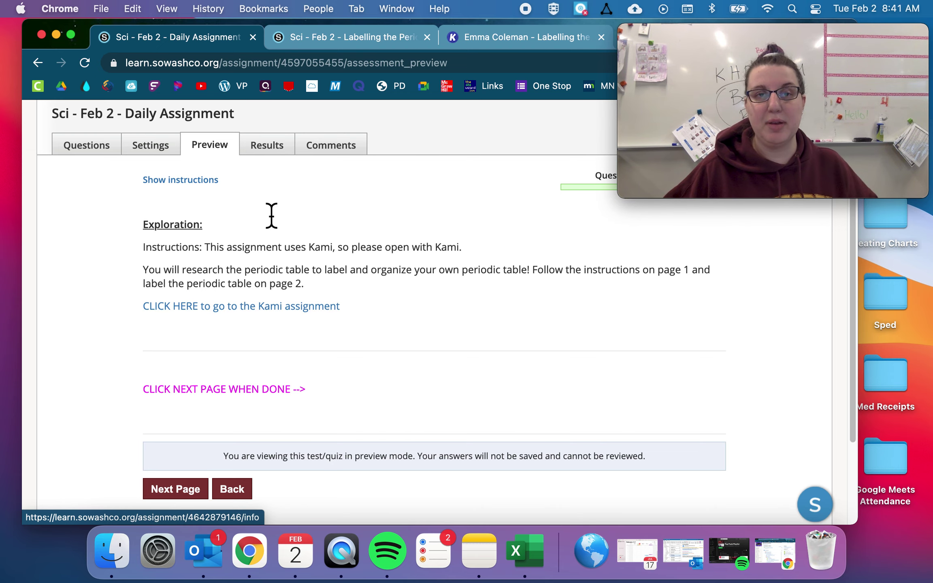
click(369, 38)
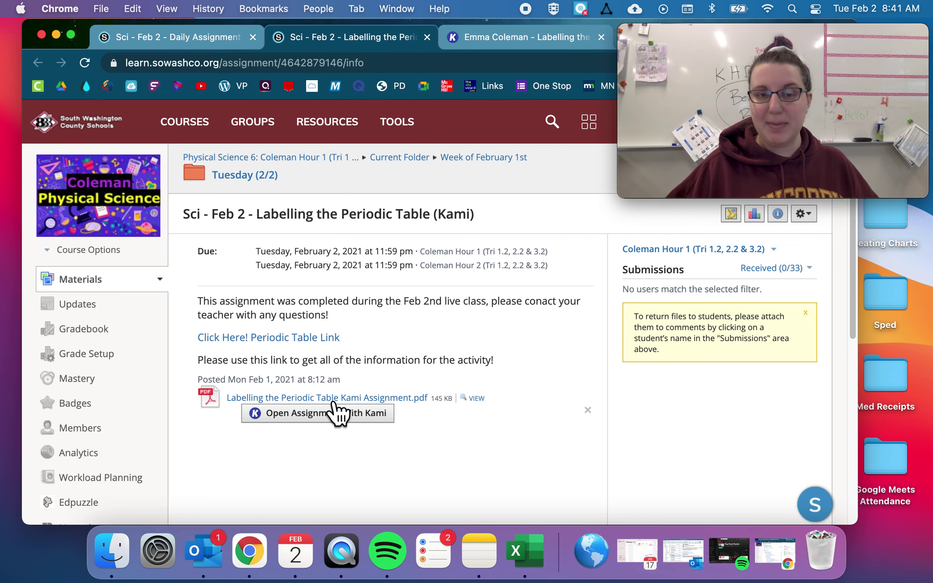
click(524, 38)
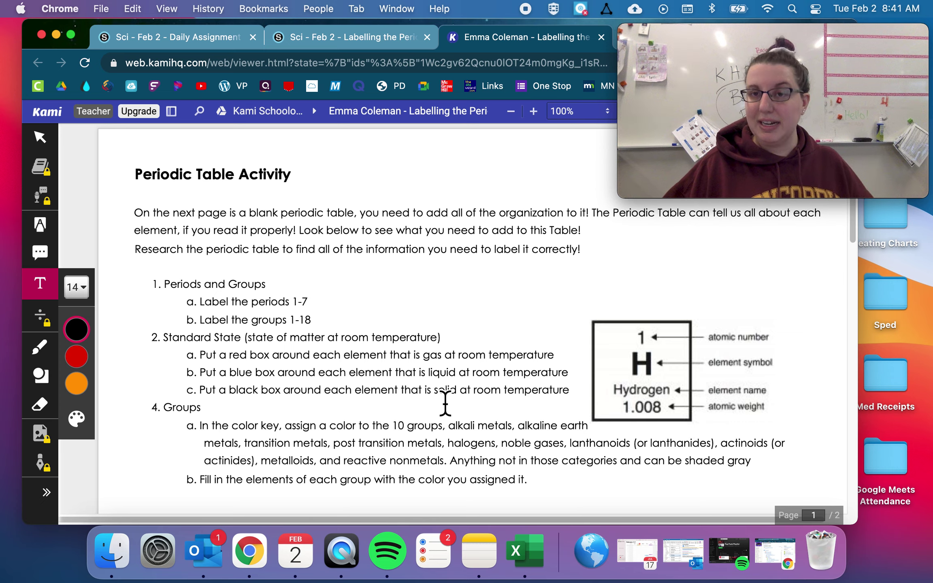
Look over the Periodic Table Activity instructions, then go back to the Schoology assignment tab.
drag(715, 37, 710, 93)
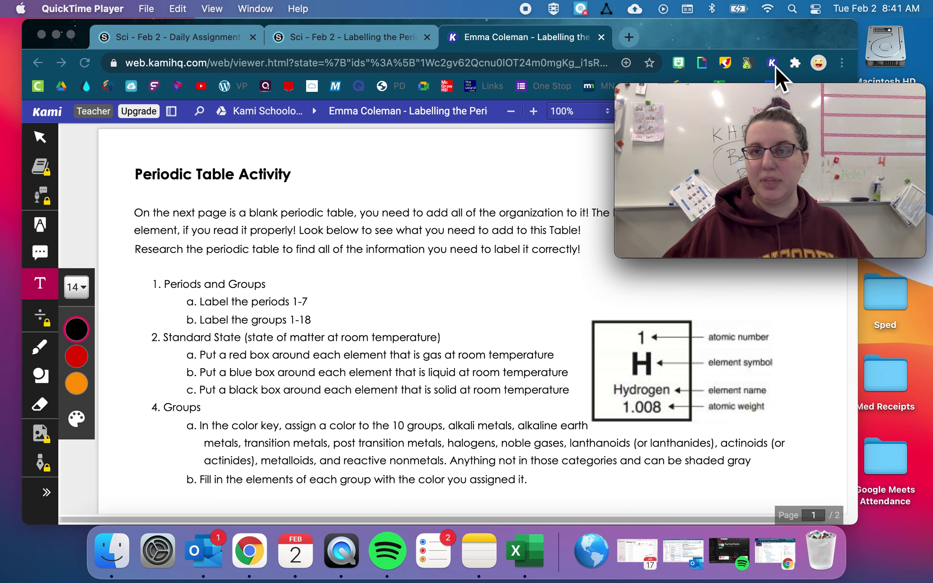
click(344, 38)
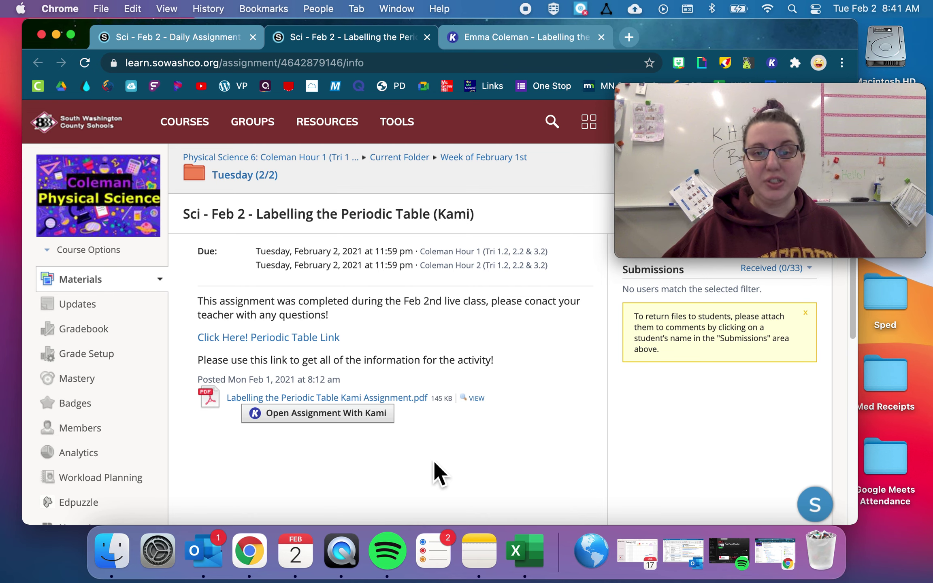
Download the Labelling the Periodic Table PDF and load kamiapp.com in a new tab.
click(399, 403)
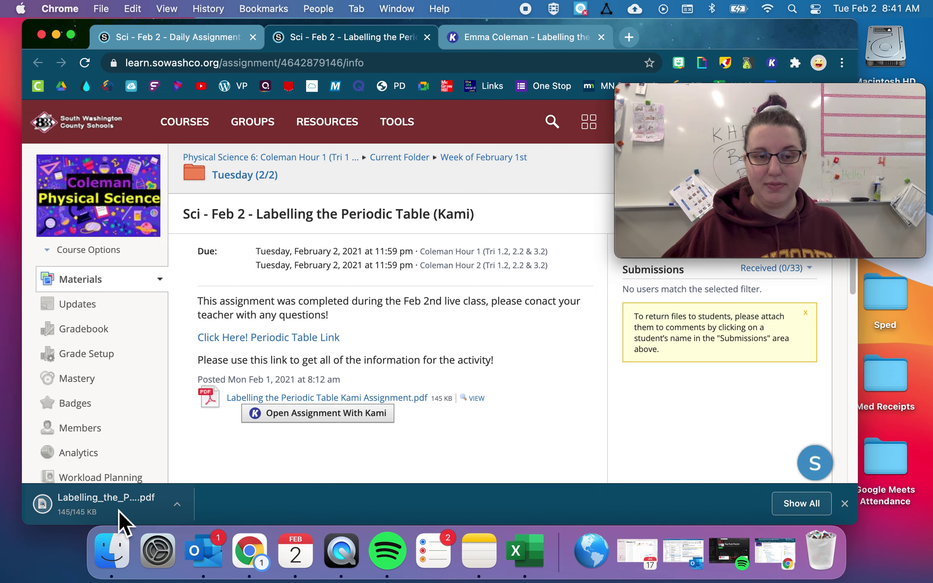
click(629, 37)
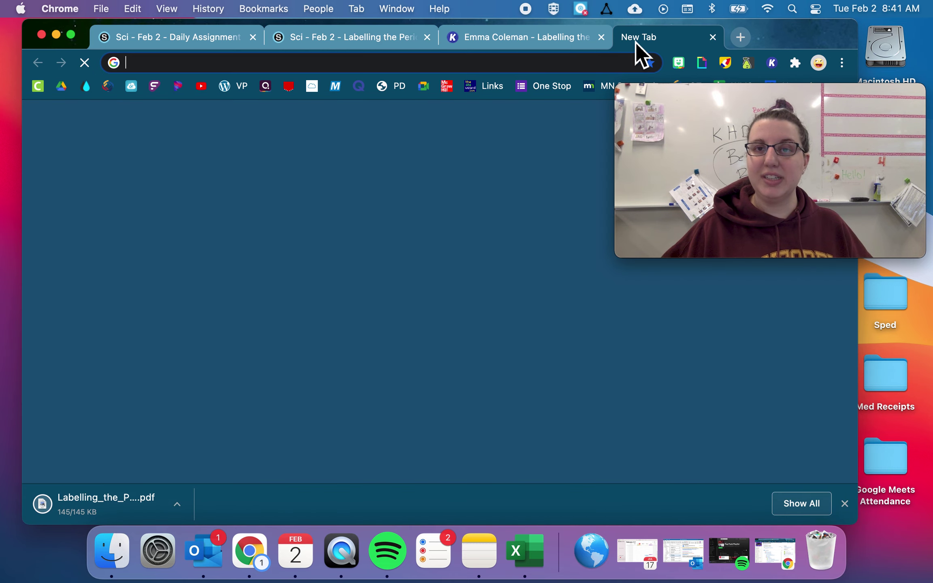
text(kamiapp.com)
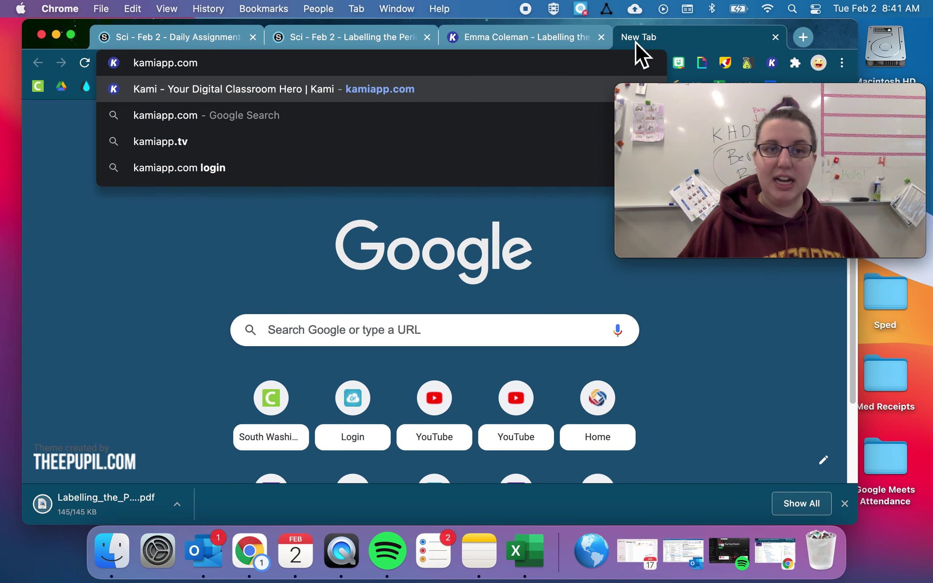
key(Return)
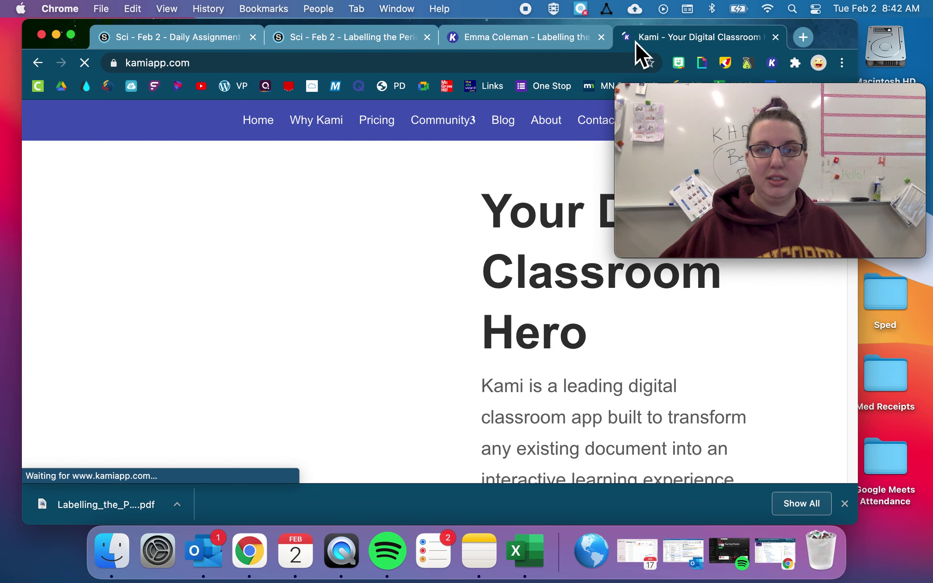
Sign in to the Kami web app to reach its file-opening page.
mouse_move(746, 110)
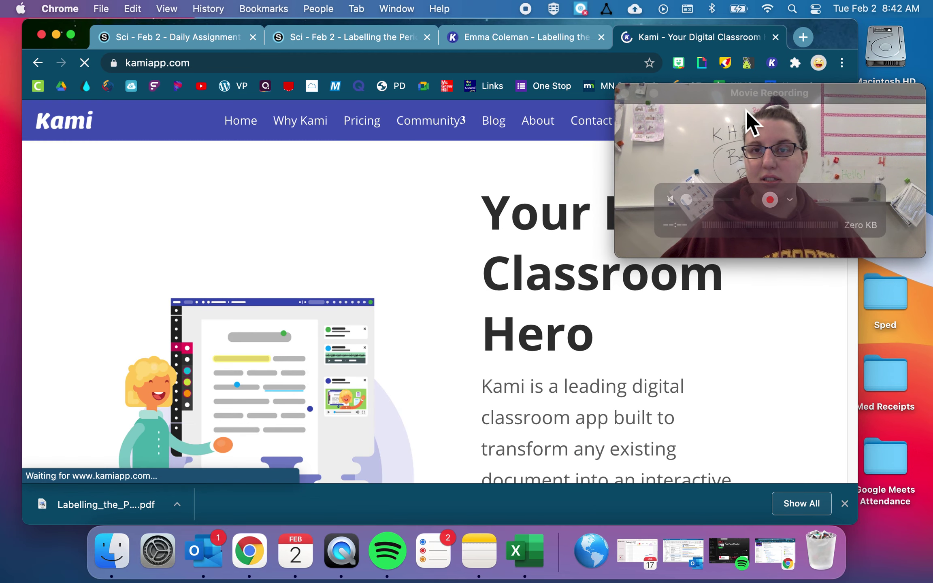
drag(714, 95, 720, 166)
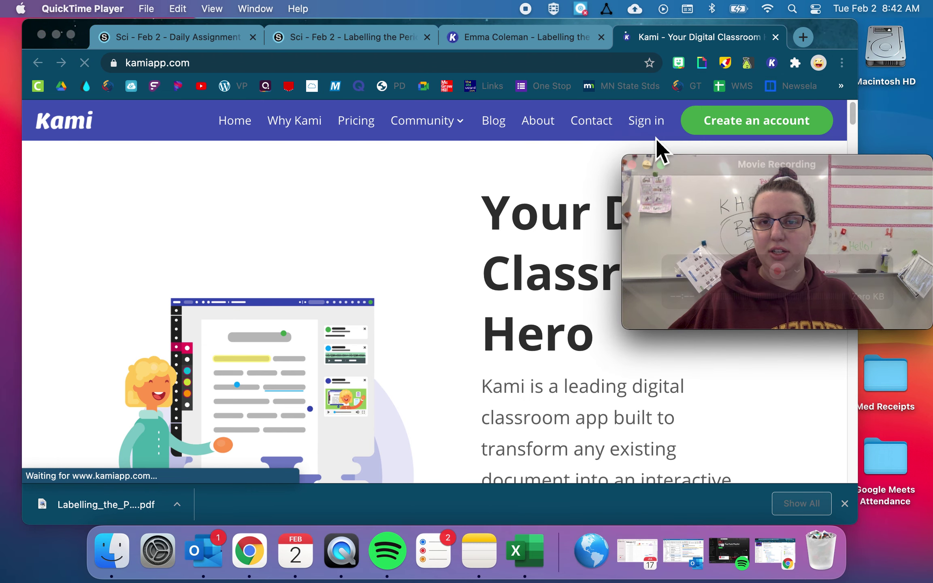
click(655, 138)
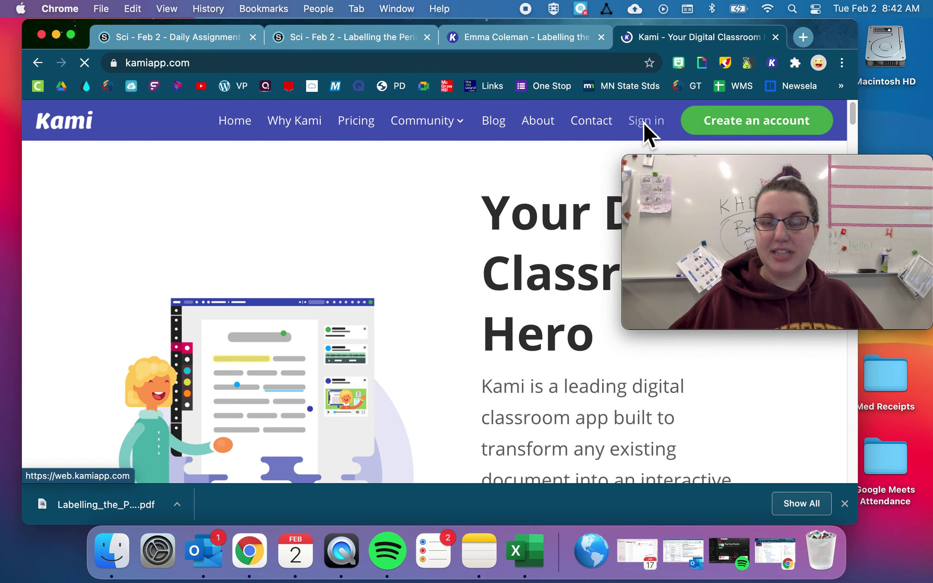
click(643, 123)
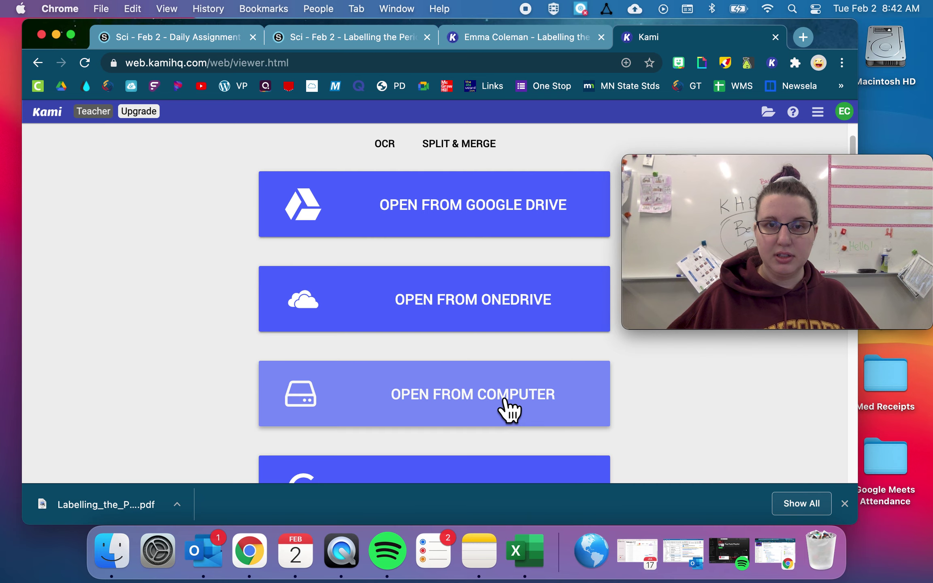
Open Labelling the Periodic Table Kami Assignment.pdf from the Desktop via Open From Computer.
click(502, 405)
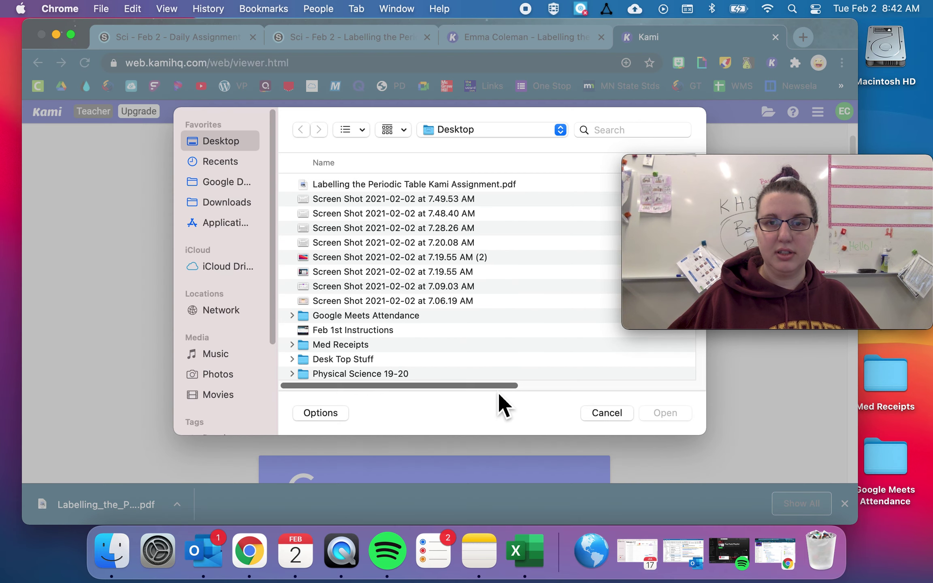
click(375, 185)
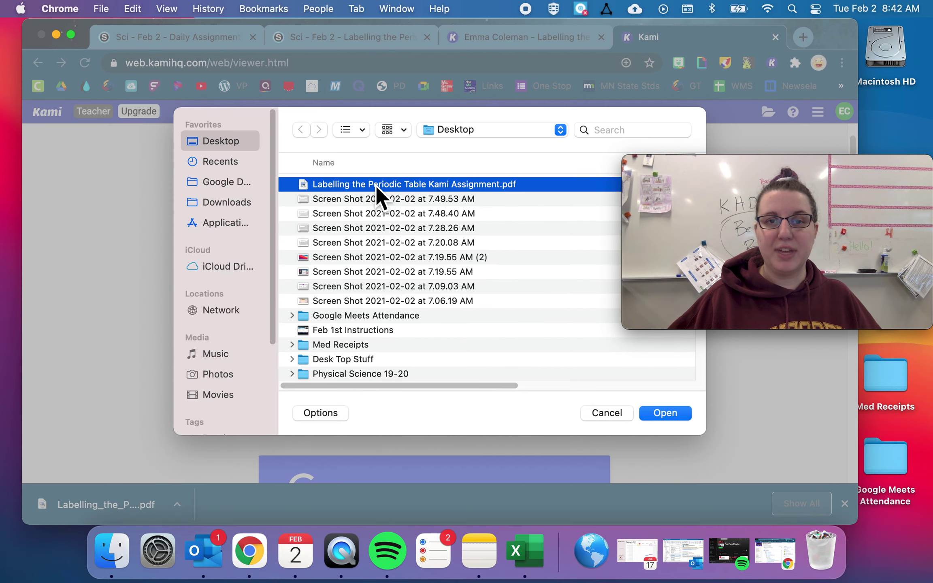
click(668, 414)
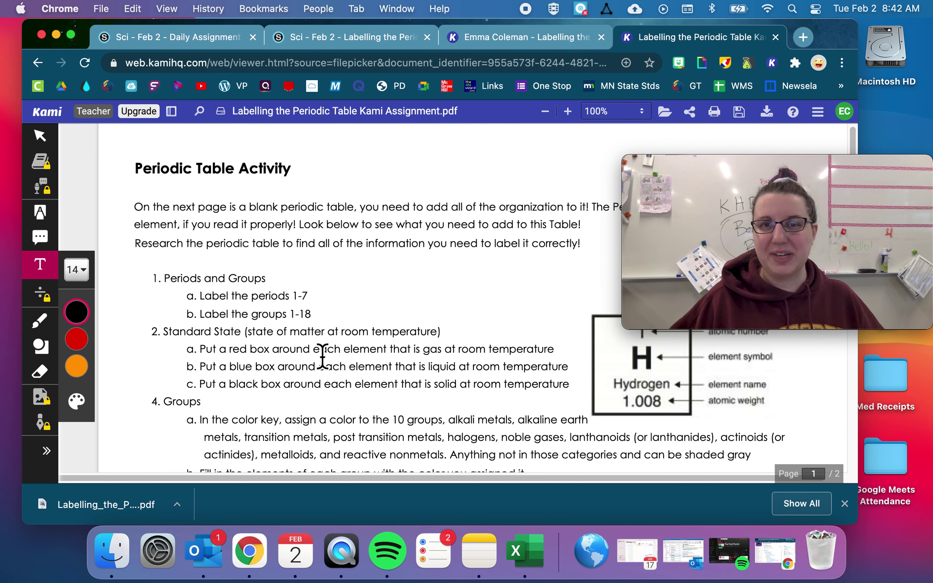
Close the extra Kami tab, dismiss the downloads bar, and return to the worksheet.
click(775, 36)
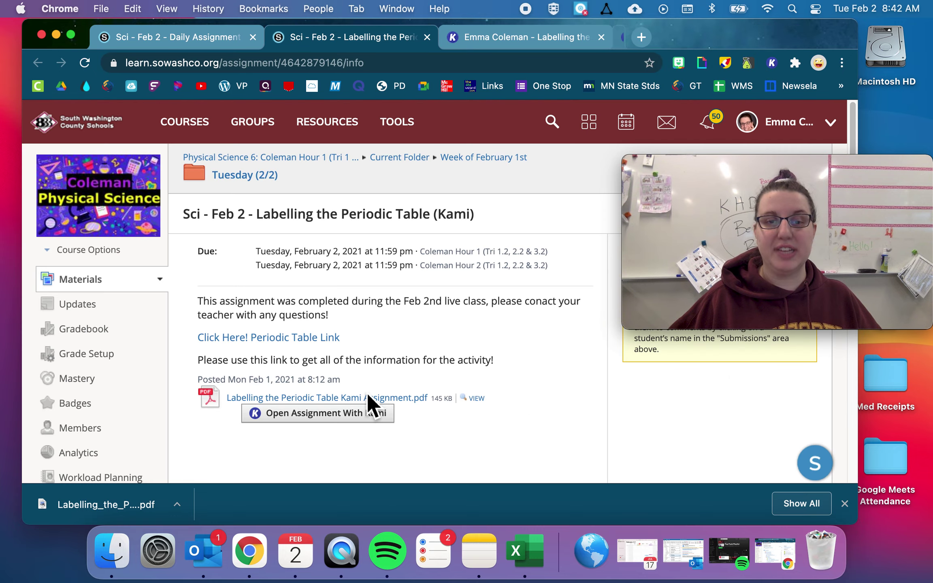
click(845, 503)
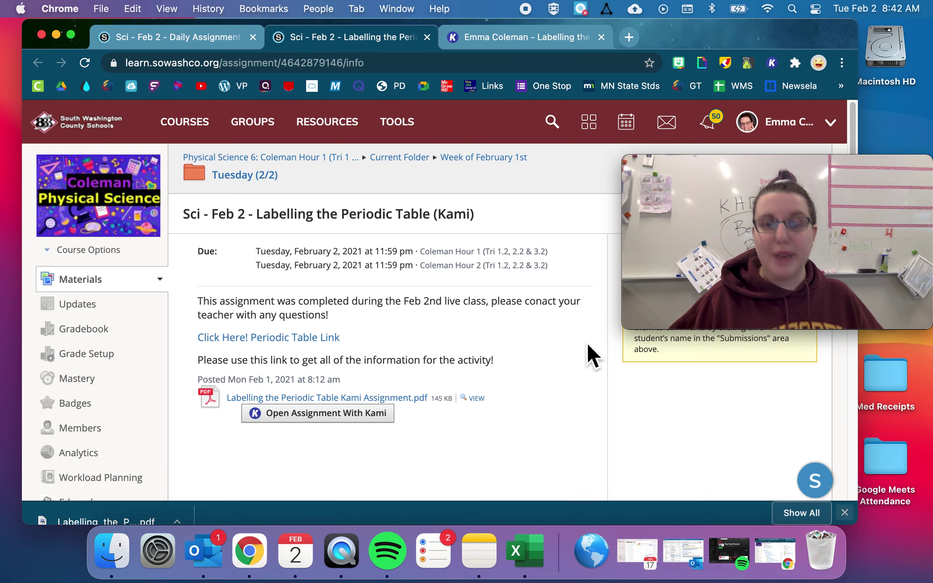
click(545, 38)
mouse_move(710, 170)
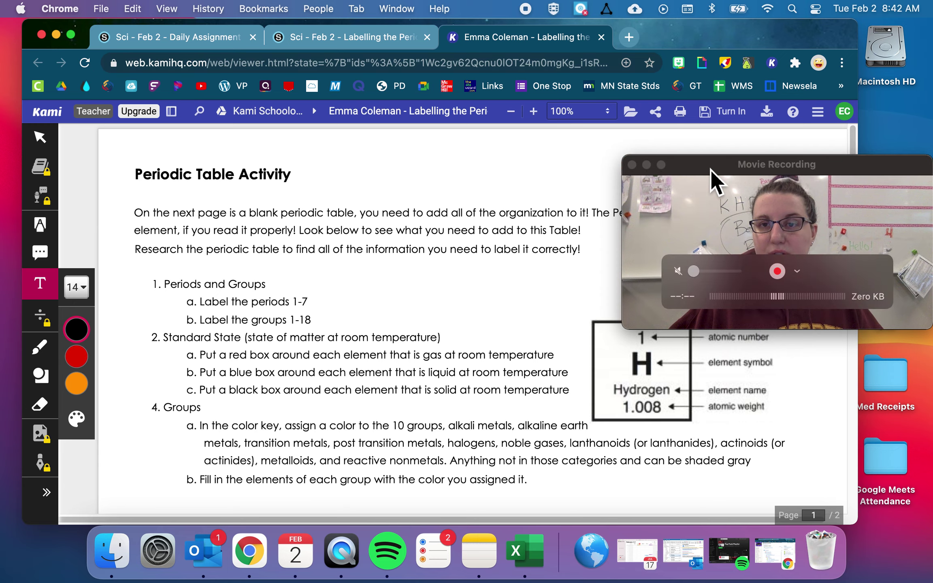
drag(710, 169, 718, 61)
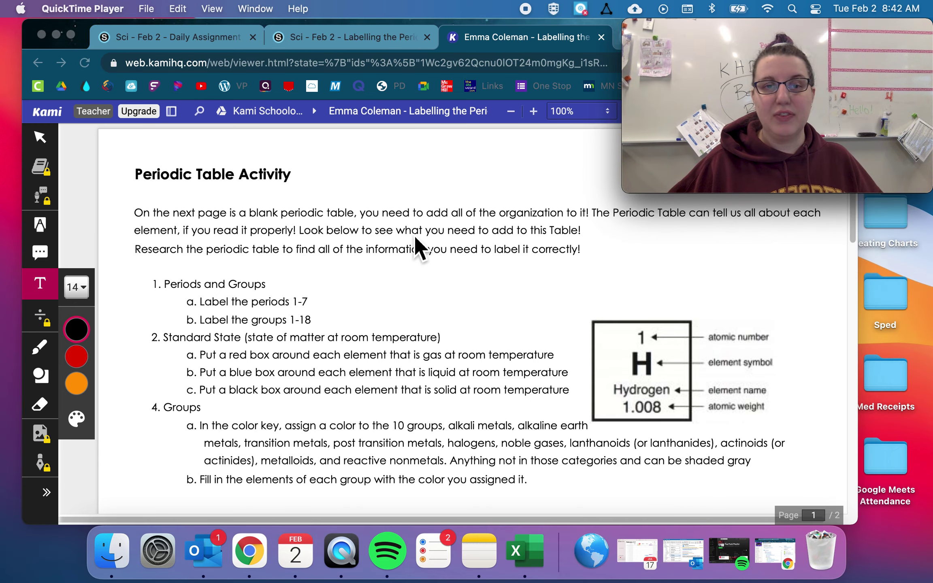
Read through the page 1 instructions and scroll down to page 2's blank periodic table.
scroll(312, 340, down, 10)
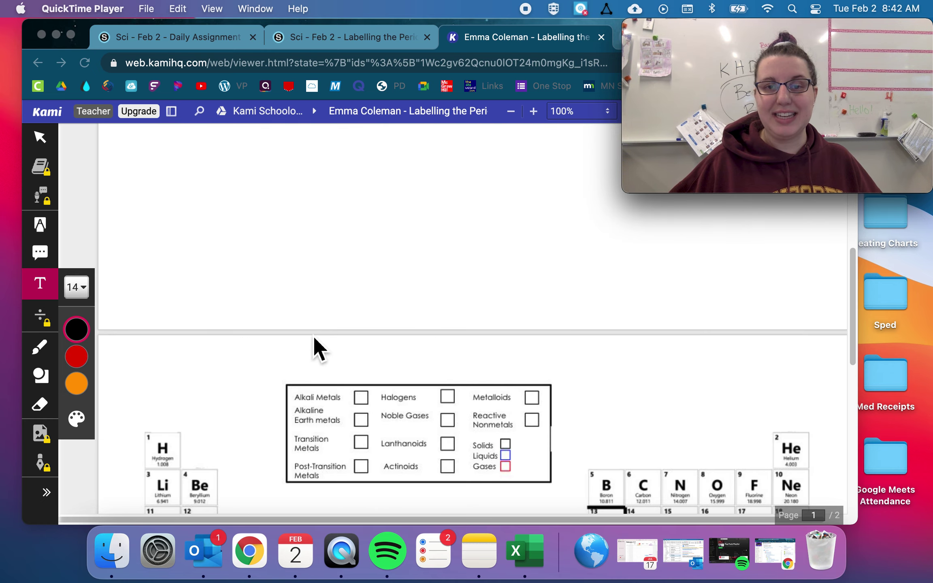
scroll(456, 427, up, 10)
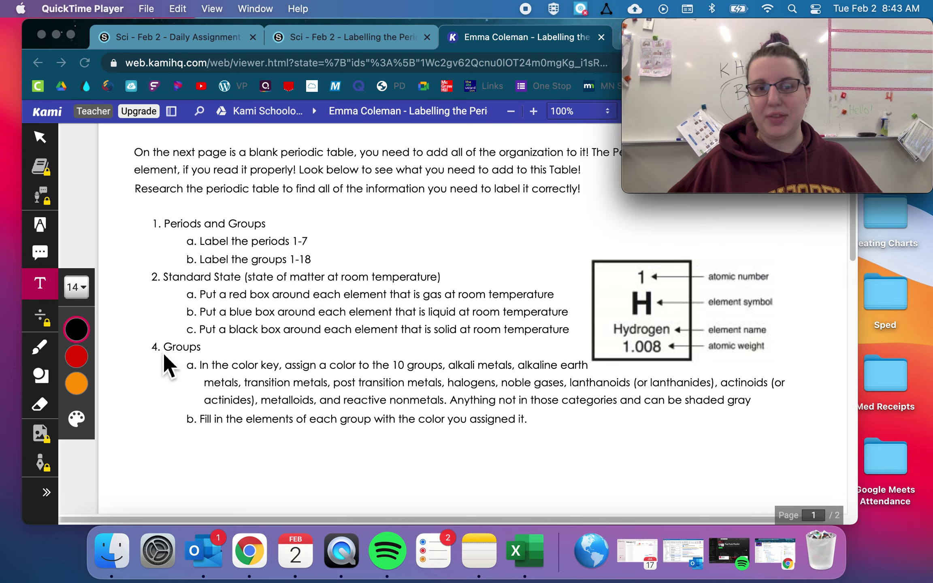
scroll(326, 486, down, 5)
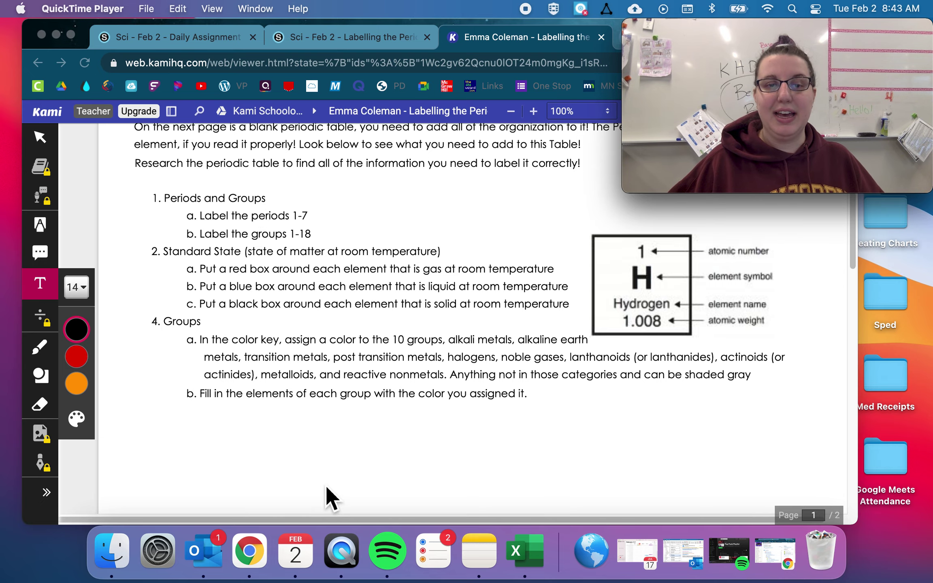
scroll(348, 429, down, 4)
scroll(356, 405, up, 10)
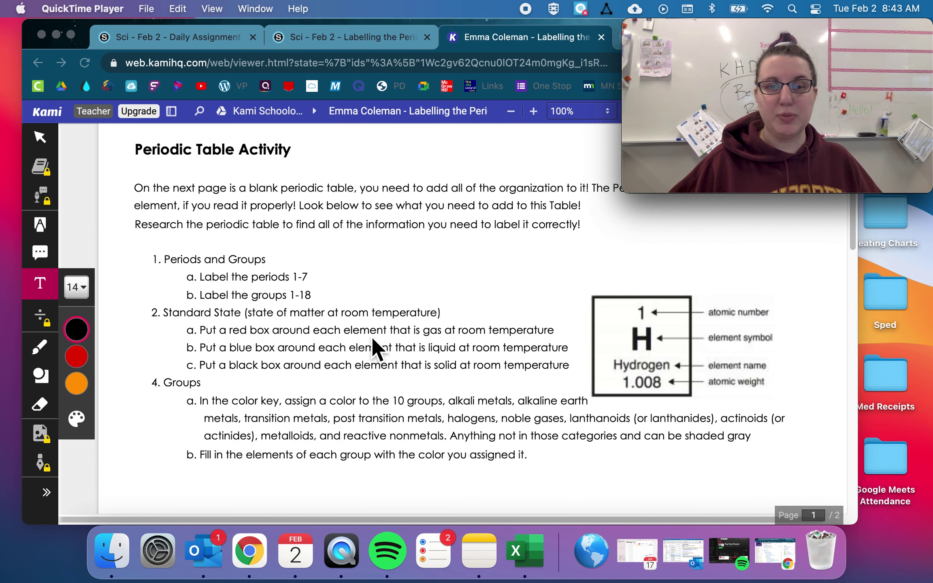
scroll(392, 341, down, 1)
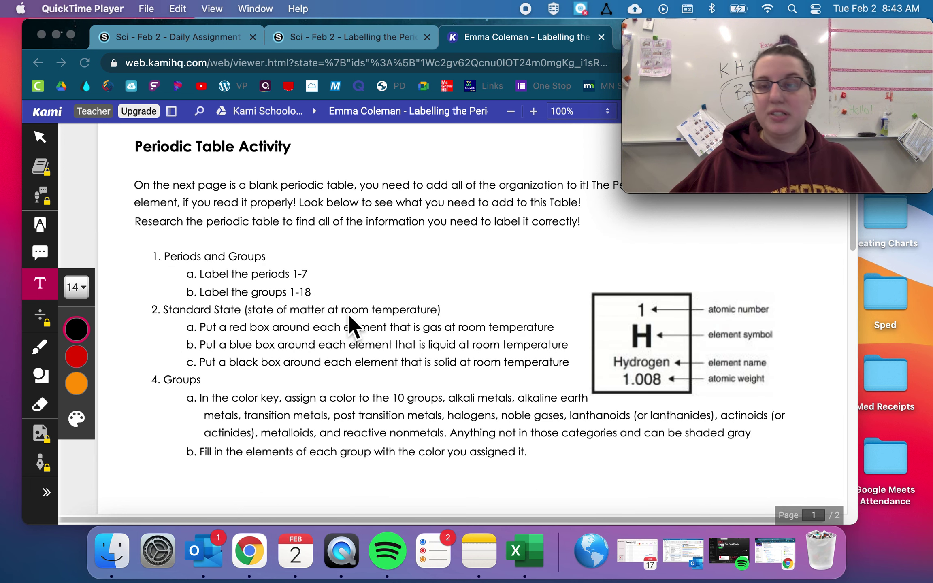
scroll(191, 340, down, 10)
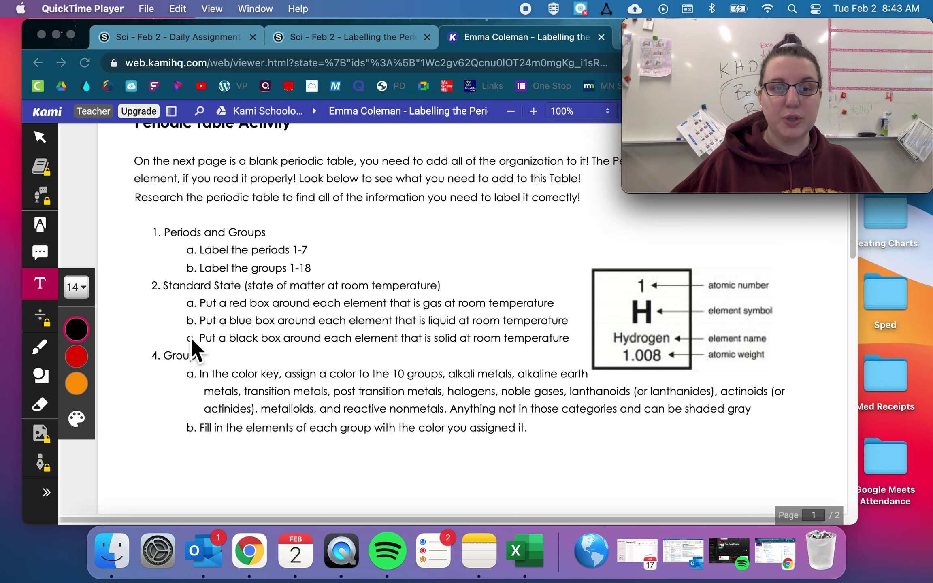
scroll(199, 326, down, 3)
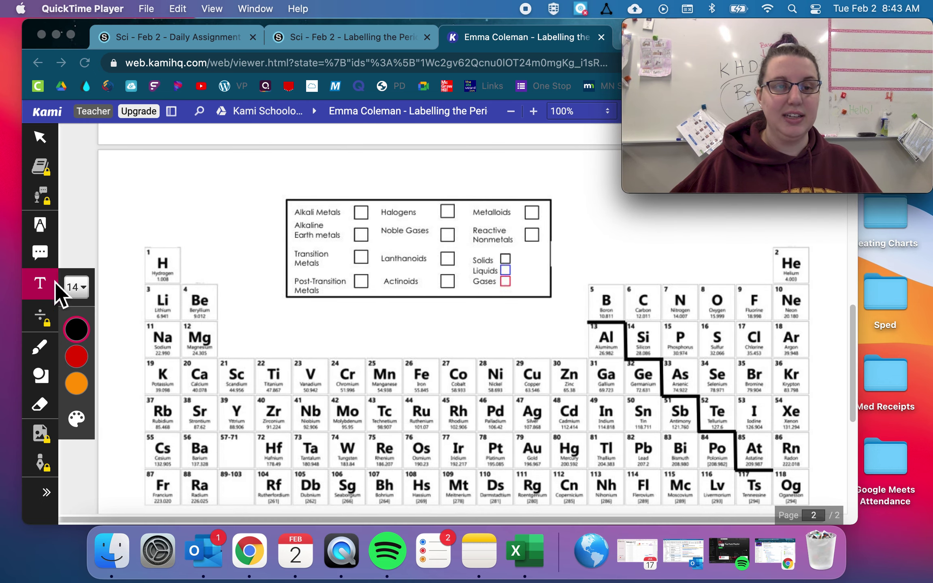
Add text labels 1 above hydrogen and 2 above beryllium.
click(49, 292)
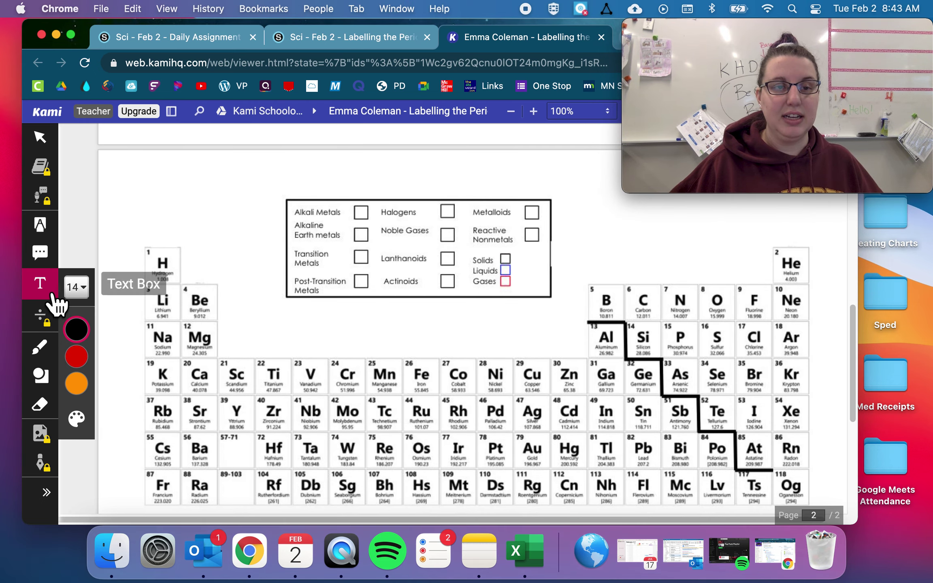
click(162, 246)
text(1)
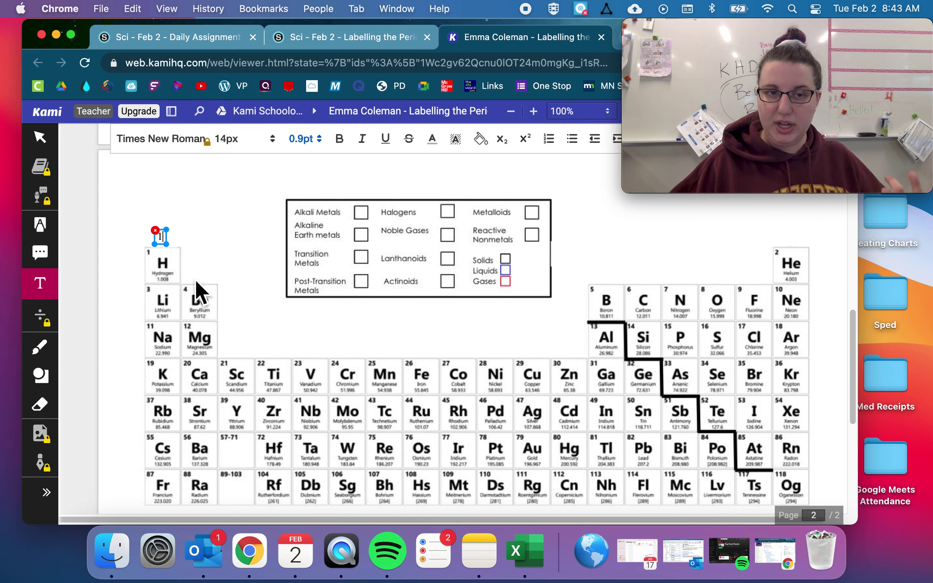
click(205, 276)
text(2)
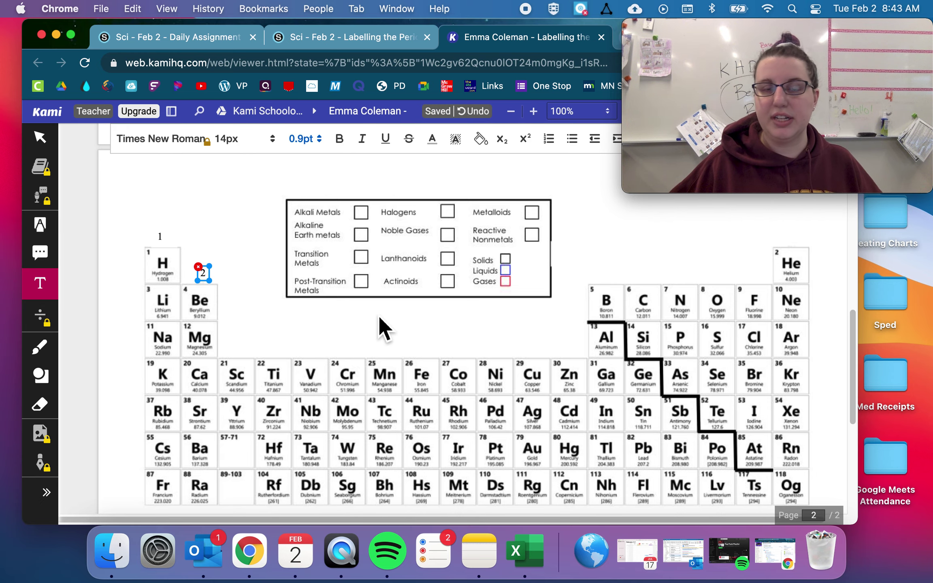
Go to the Schoology assignment page and open its periodic table reference link.
scroll(378, 322, up, 15)
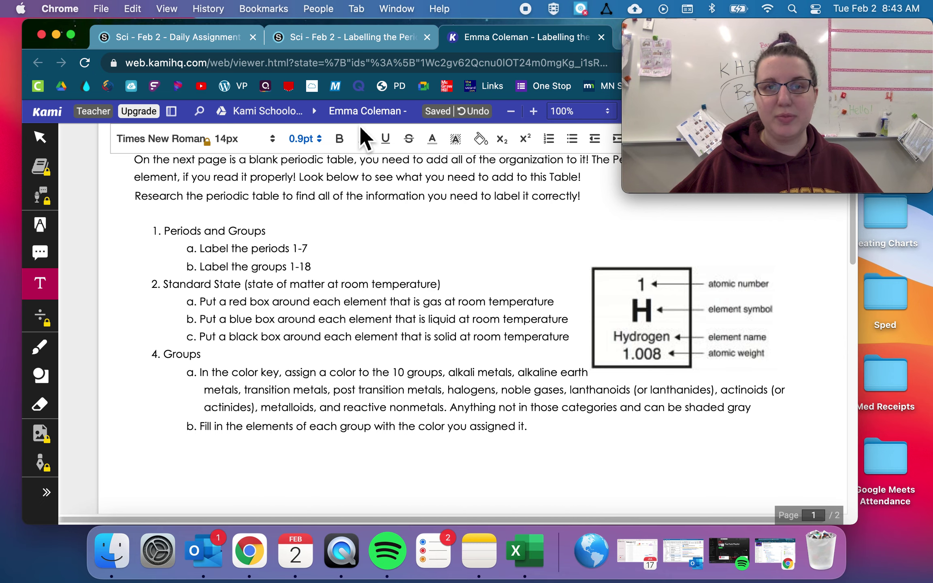
click(359, 38)
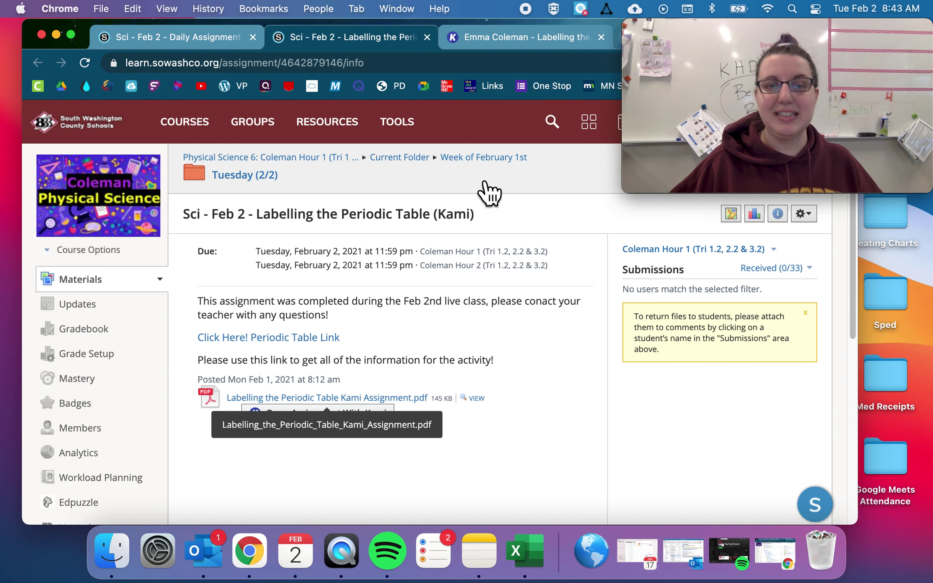
click(276, 338)
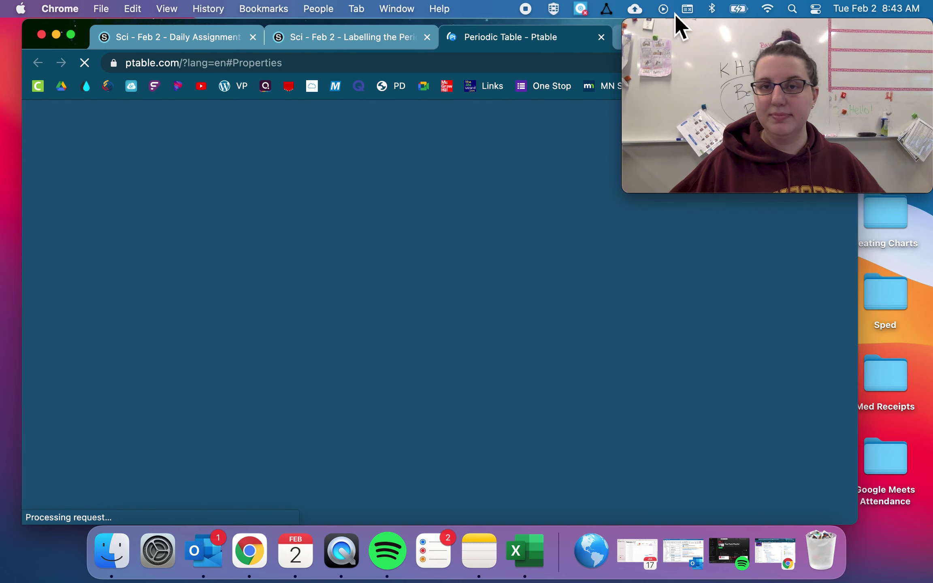
Let ptable.com's Properties table load, then return to the Kami worksheet tab.
drag(683, 25, 693, 61)
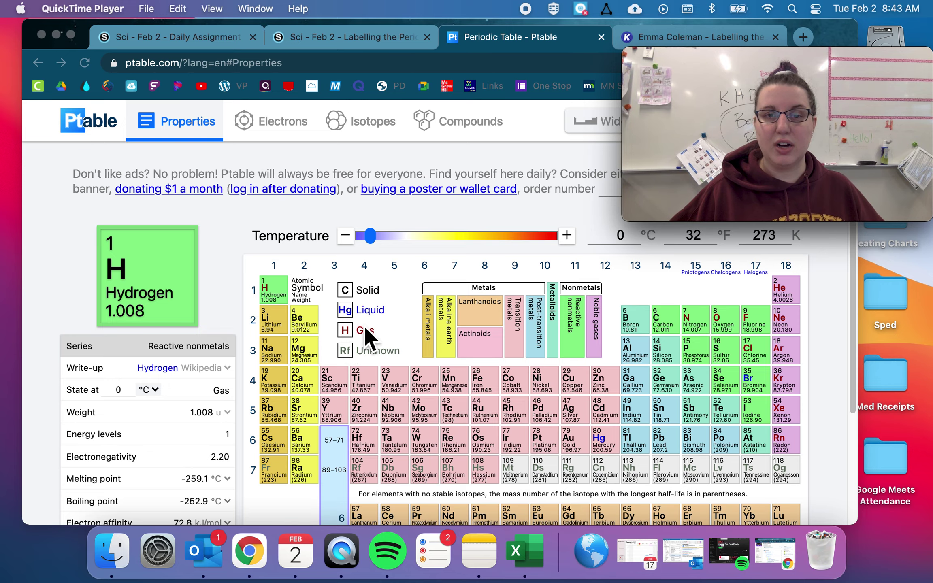
click(668, 37)
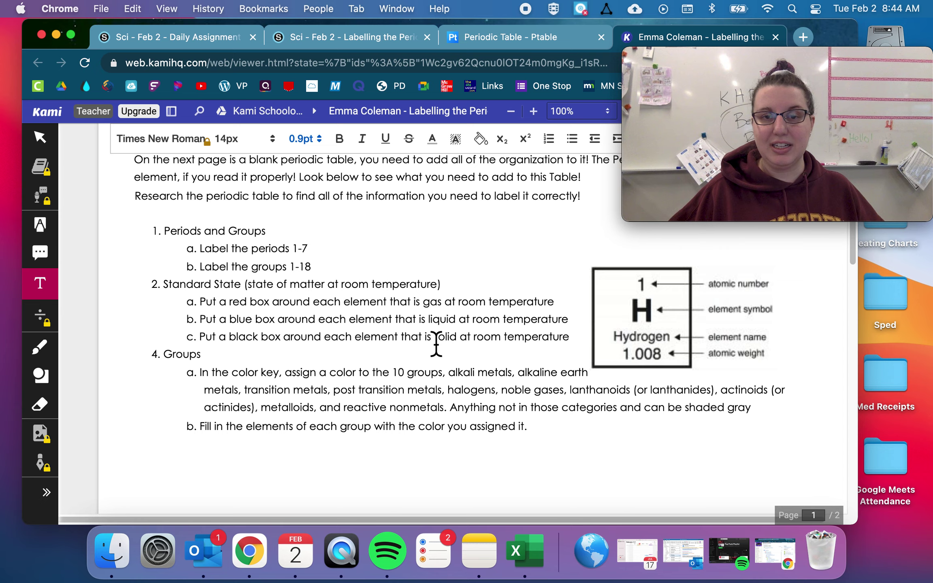
Select H in Ptable to confirm hydrogen is a Gas at 0 °C, then return to the worksheet.
scroll(425, 417, down, 15)
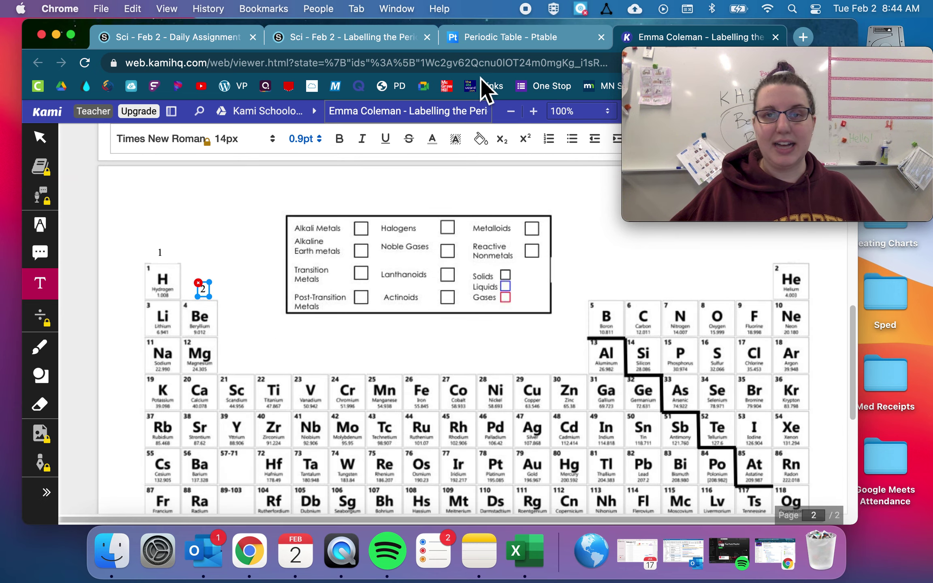
click(492, 40)
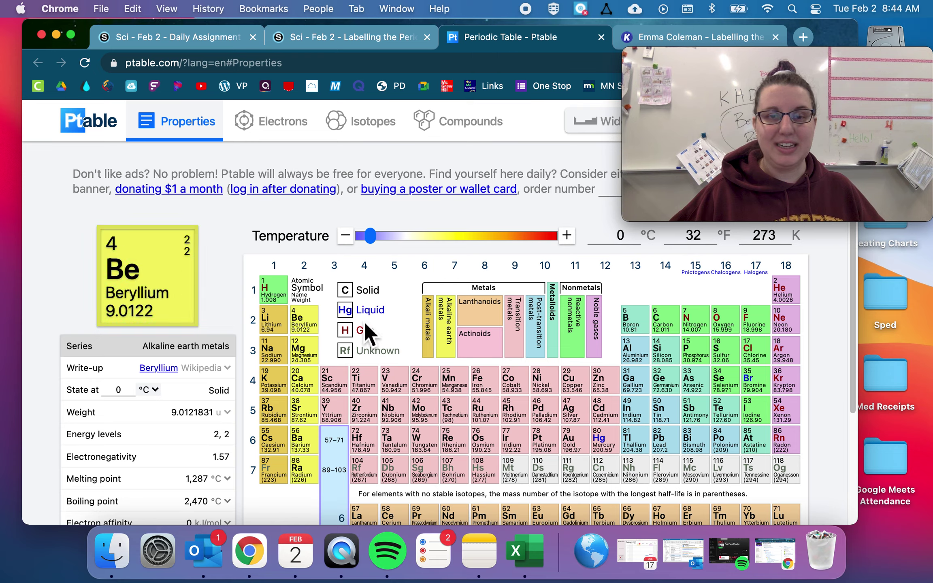
click(653, 35)
click(502, 40)
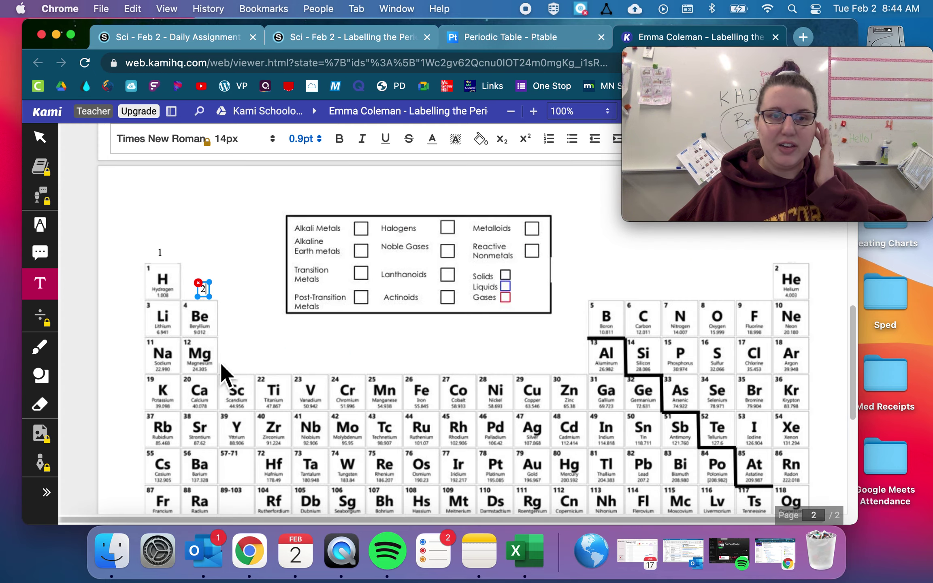
click(283, 290)
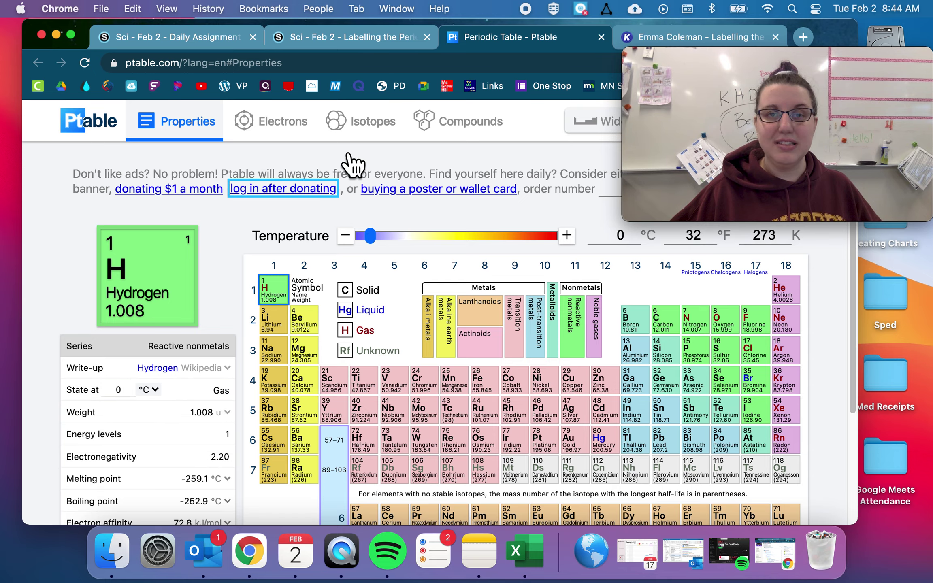
click(355, 40)
click(678, 37)
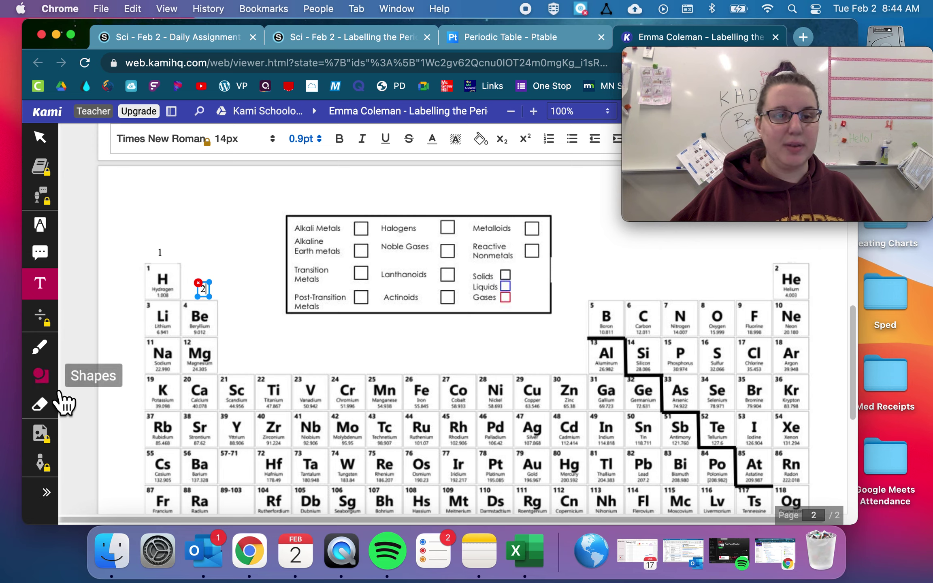
Draw a red rectangle around the hydrogen cell with the Shapes tool.
click(59, 392)
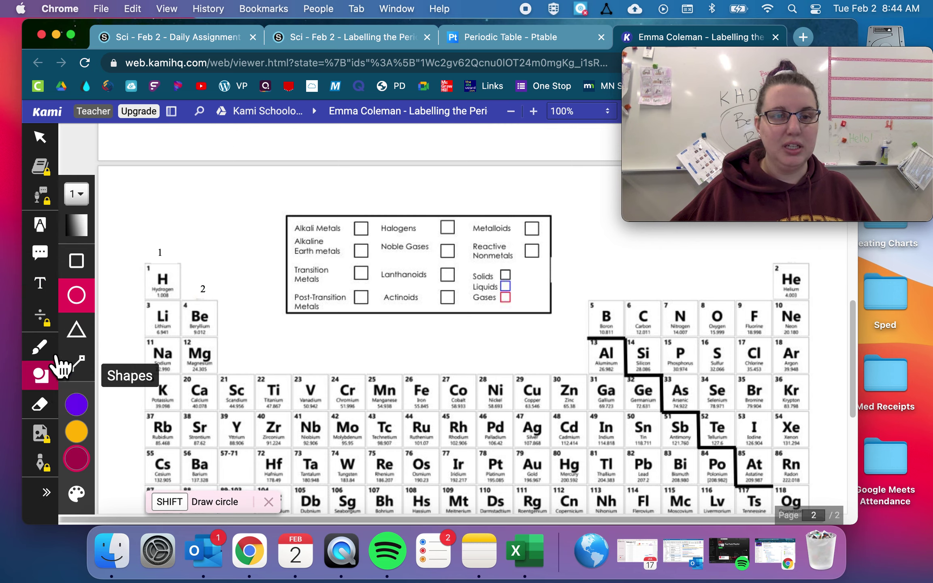
click(86, 269)
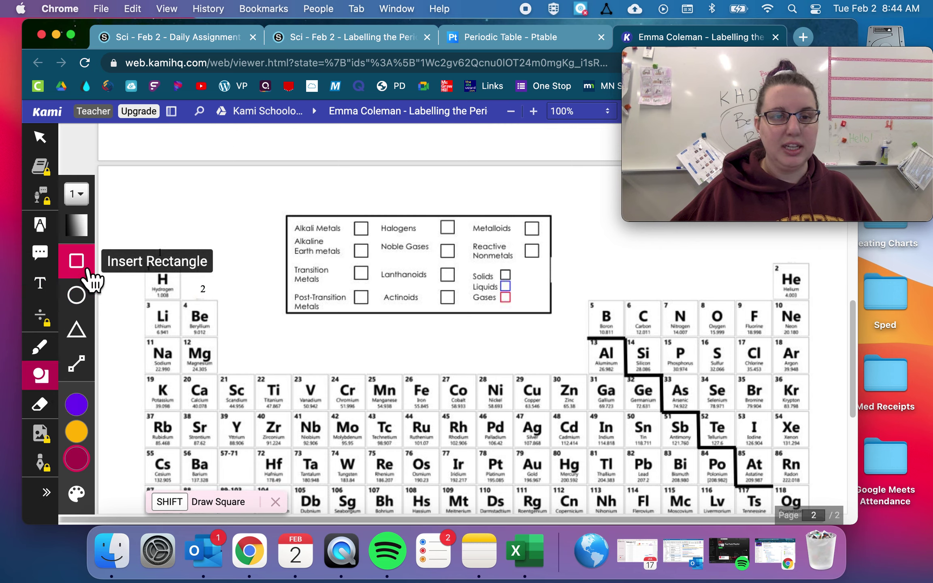
click(76, 432)
click(107, 404)
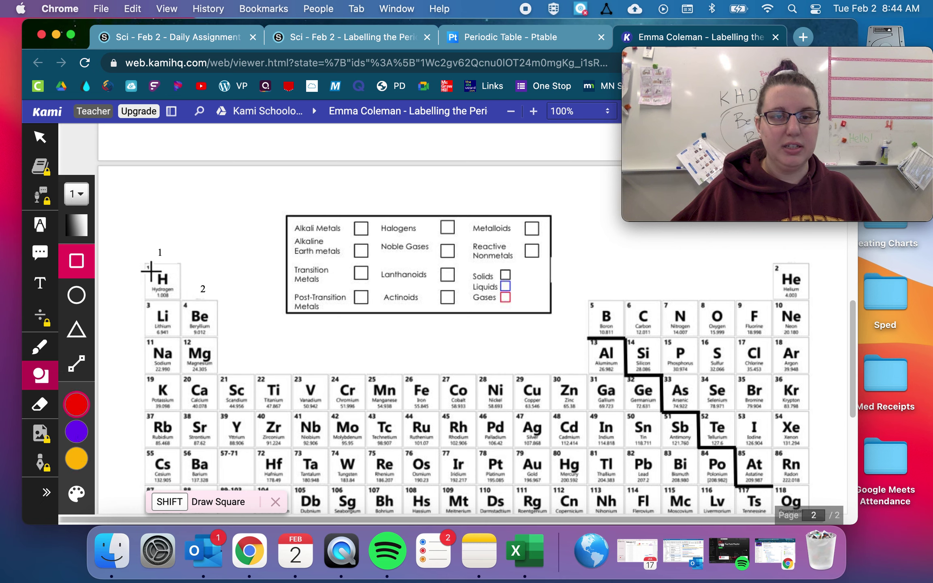
drag(153, 270, 186, 305)
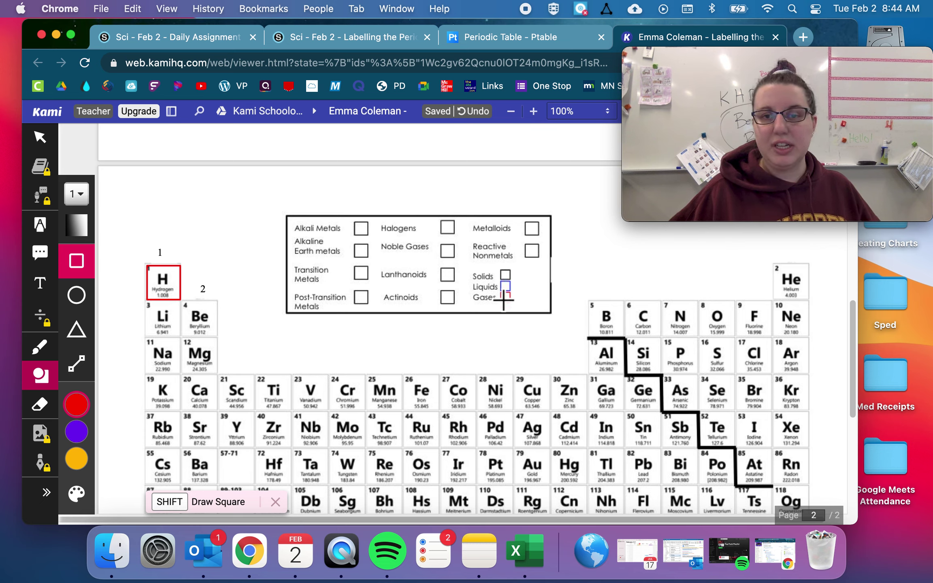
Box the Solids/Liquids/Gases key, undo that box, and scroll back up to page 1's rules.
drag(477, 270, 514, 305)
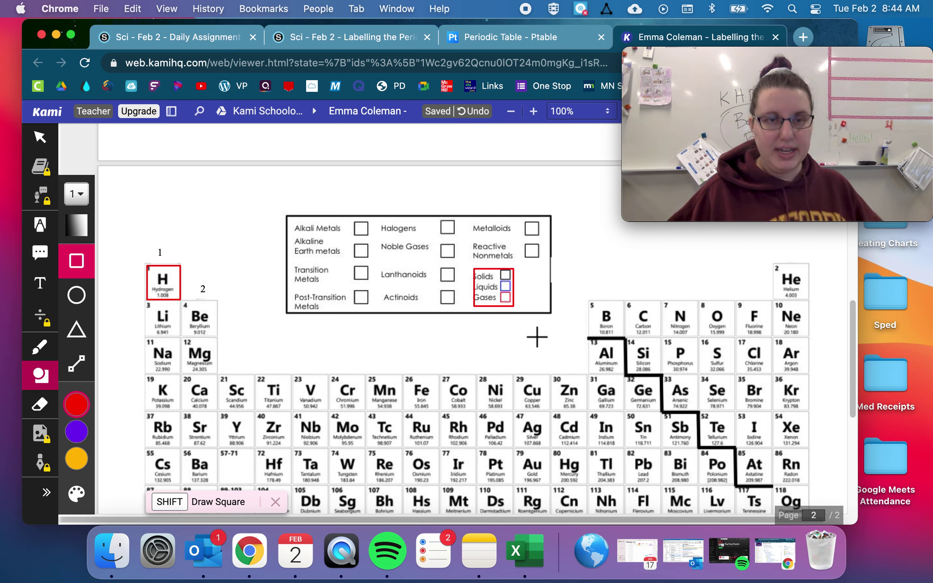
key(super+z)
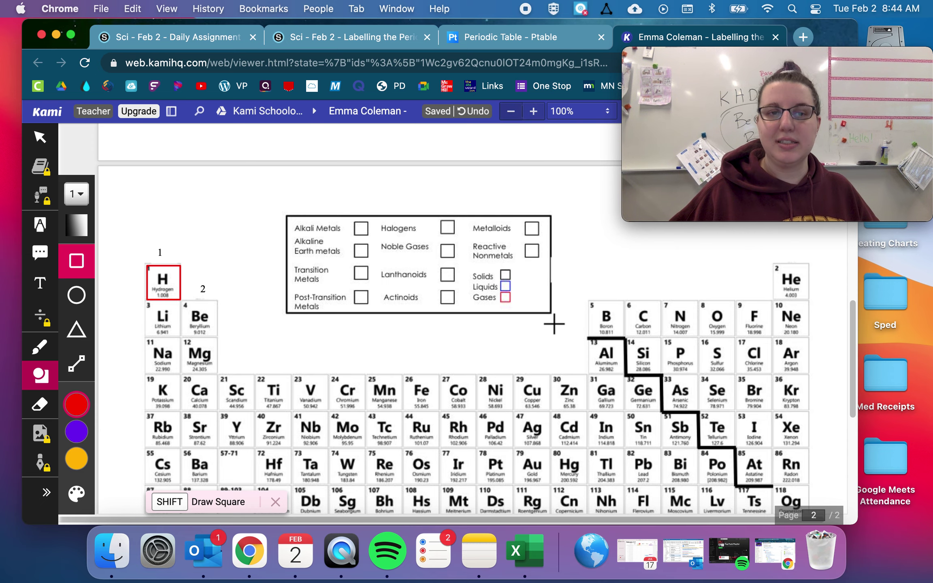
scroll(551, 322, up, 15)
Reread the page 1 instructions, then return to the Ptable reference's element-series colour key.
scroll(552, 320, up, 1)
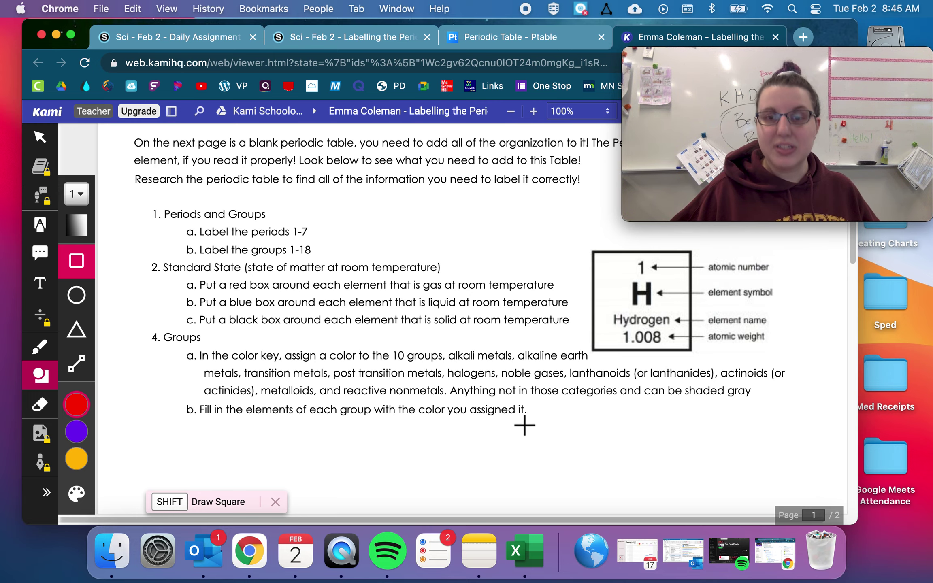
scroll(525, 425, down, 15)
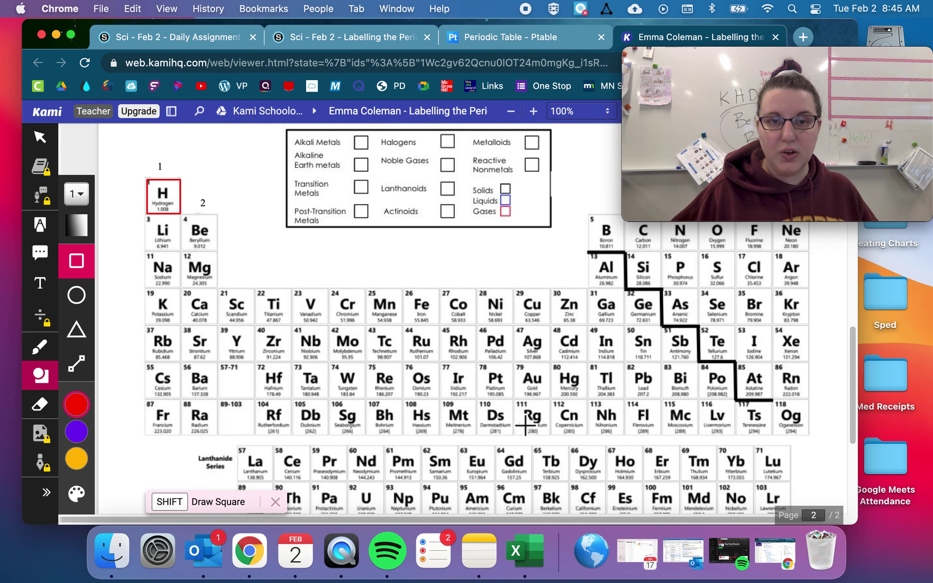
scroll(525, 425, up, 1)
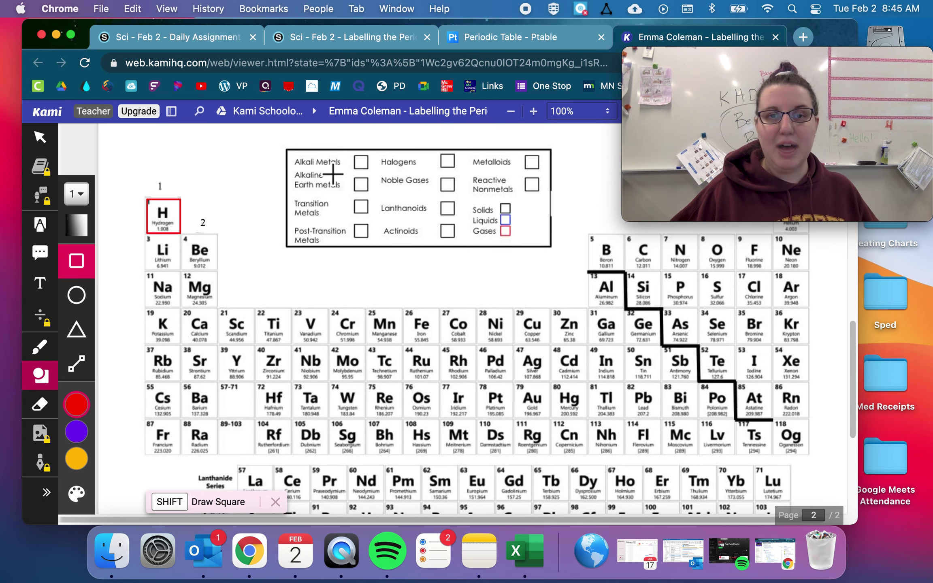
click(537, 45)
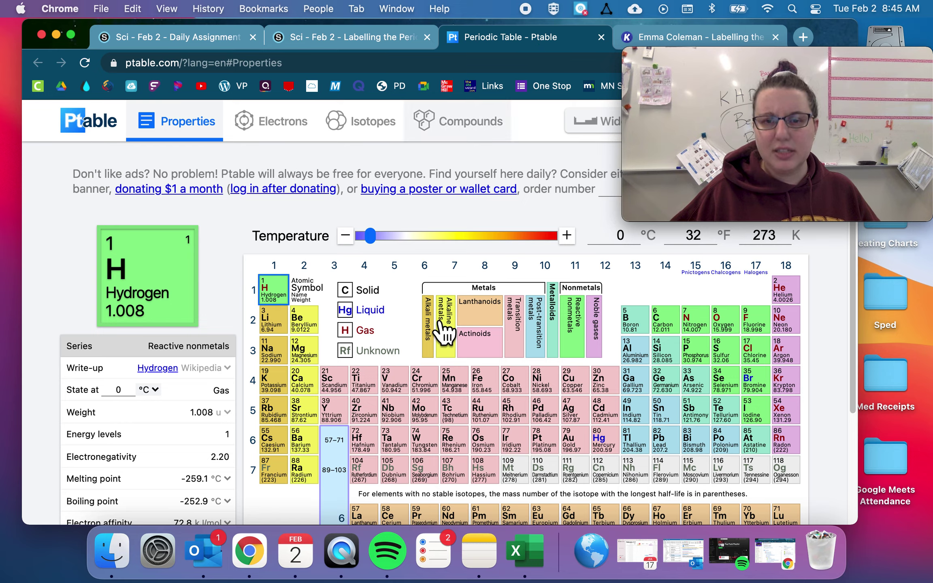
mouse_move(437, 330)
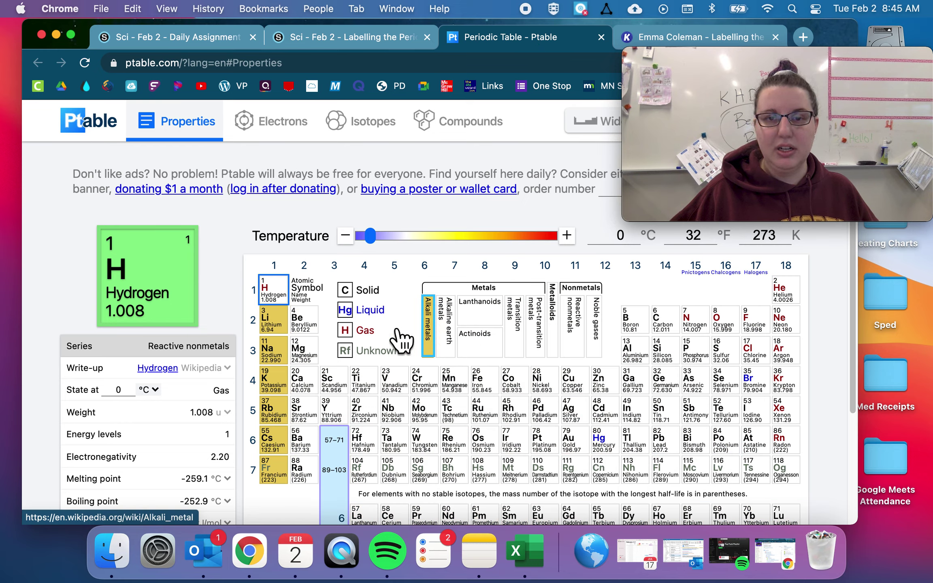
click(390, 301)
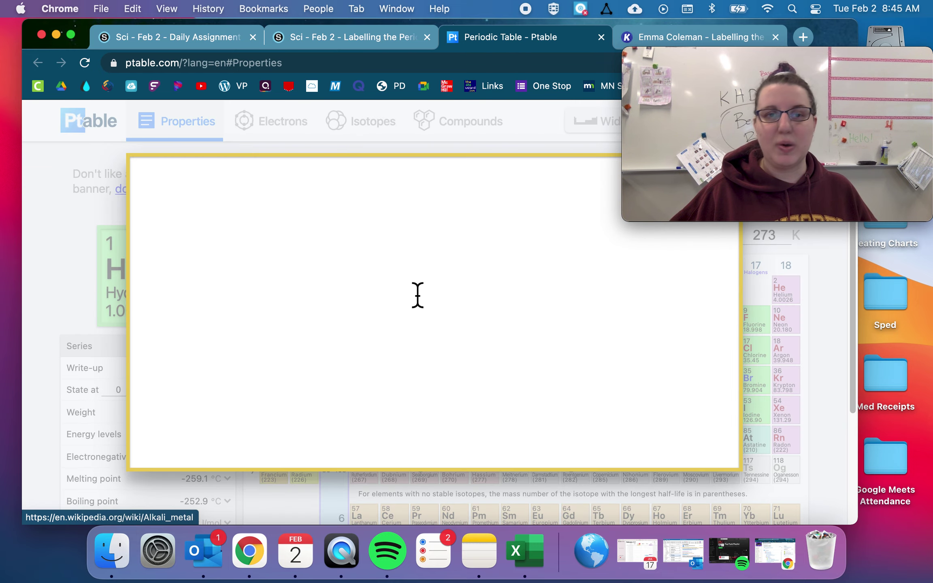
drag(719, 68, 720, 220)
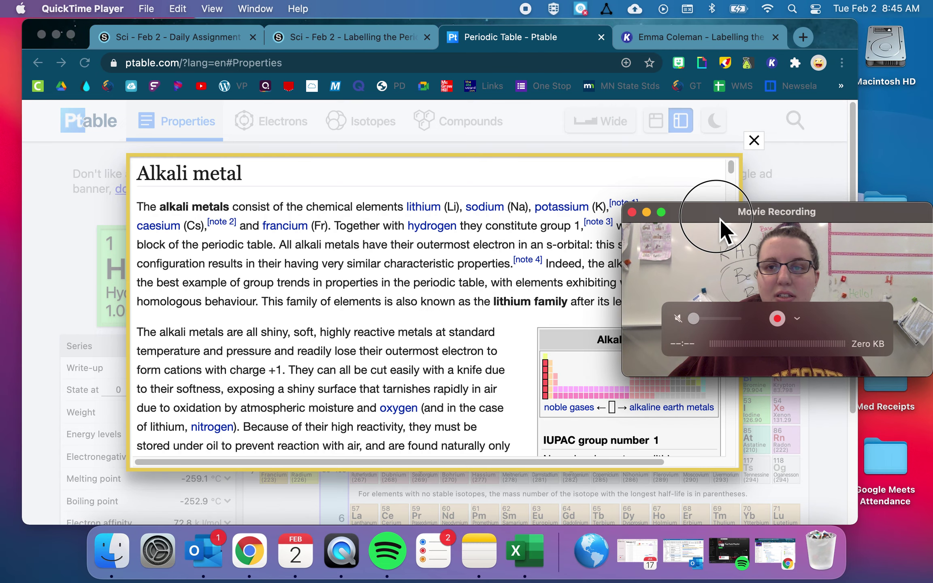
click(758, 143)
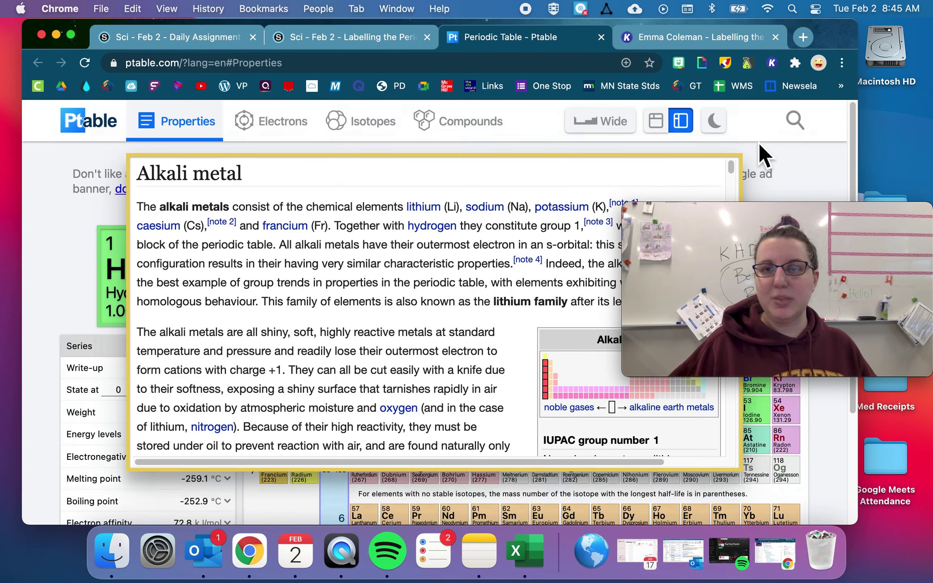
click(754, 141)
drag(698, 214, 719, 42)
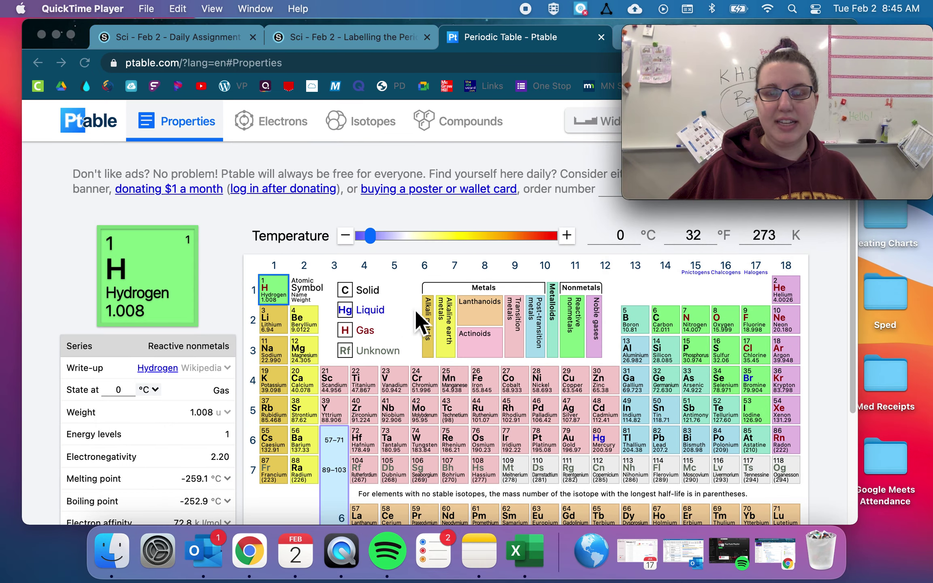
click(437, 166)
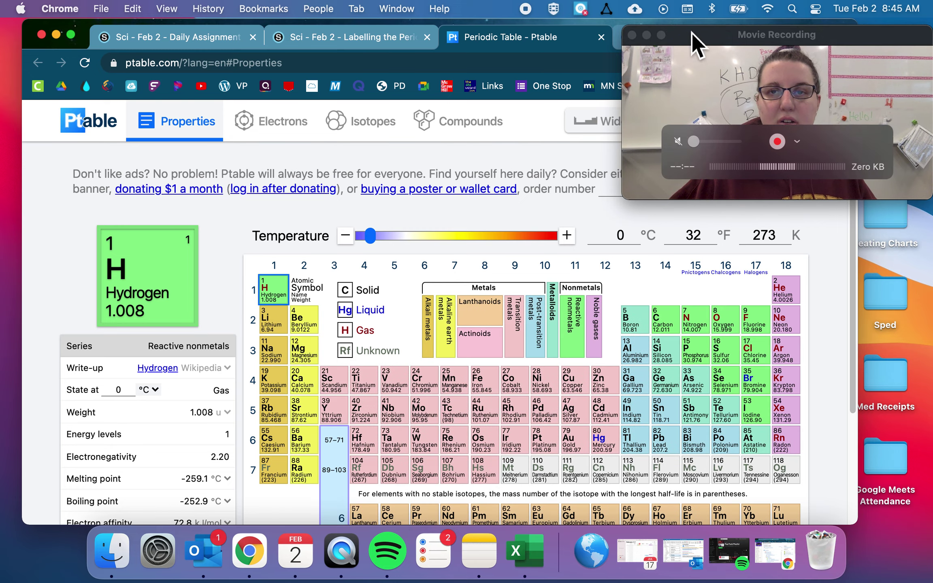
click(690, 34)
Shade the Alkali Metals key box cyan with the Markup highlighter, redoing the first attempt.
click(687, 35)
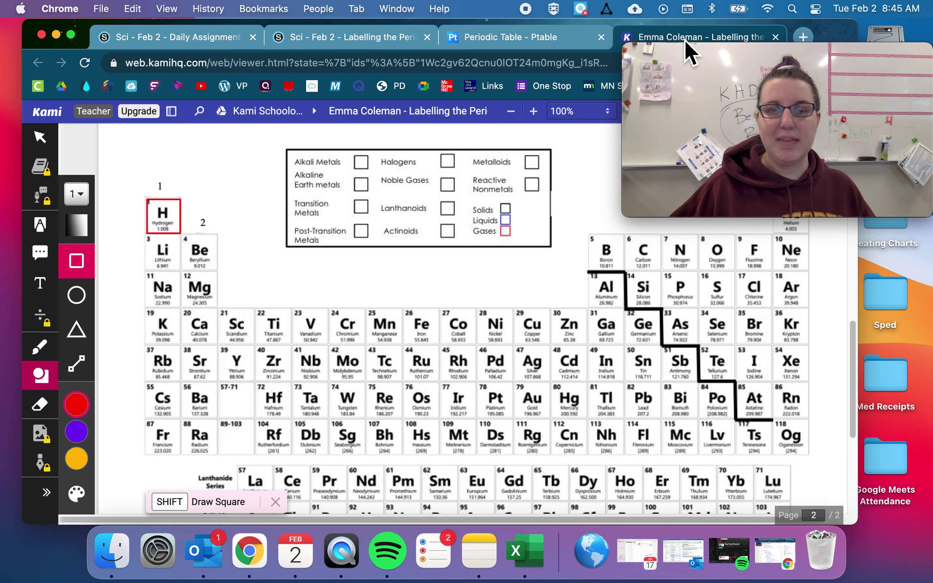
click(40, 224)
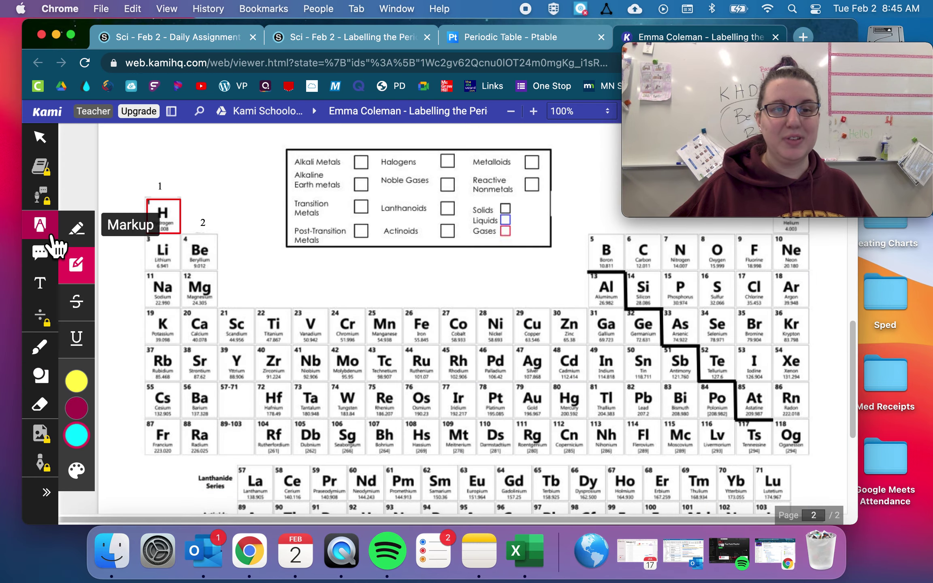
mouse_move(94, 422)
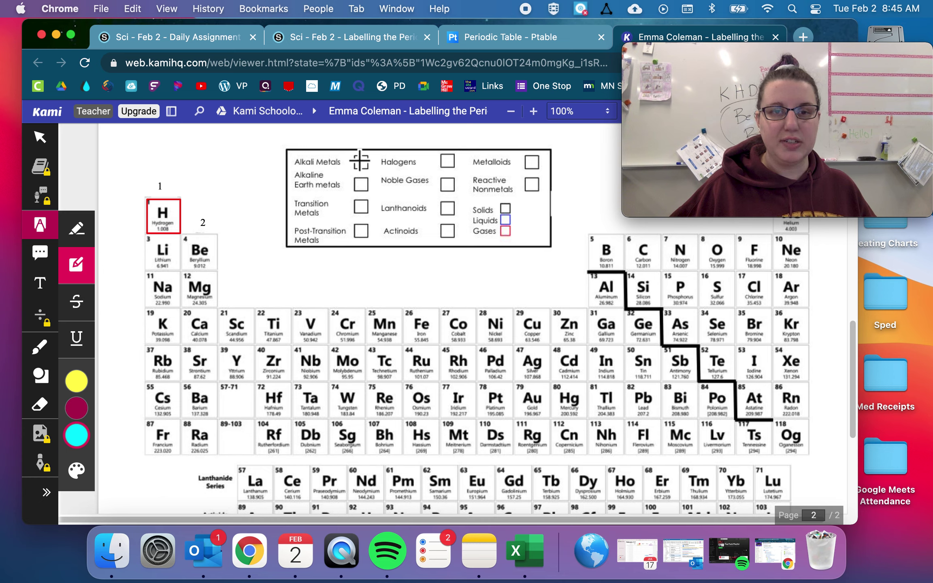
drag(356, 159, 367, 167)
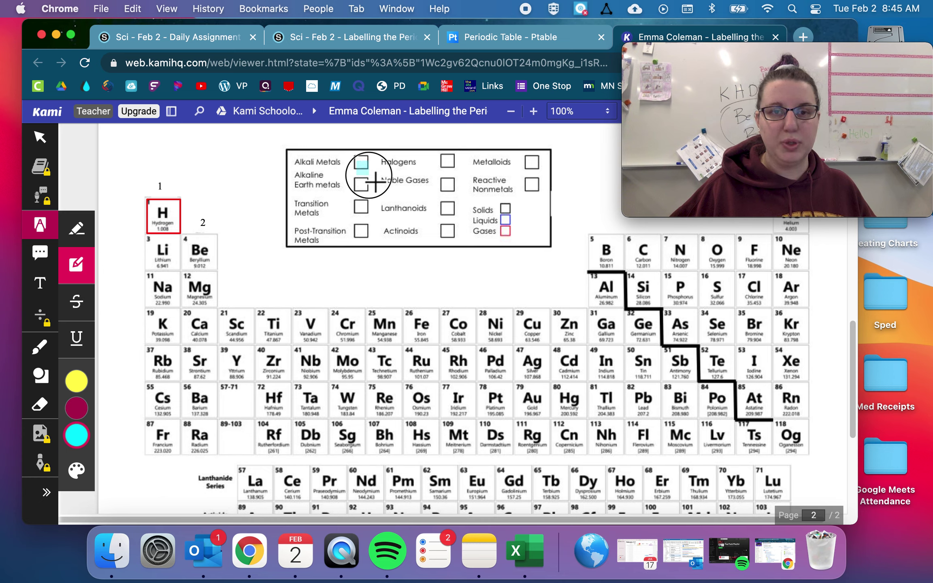
key(super+z)
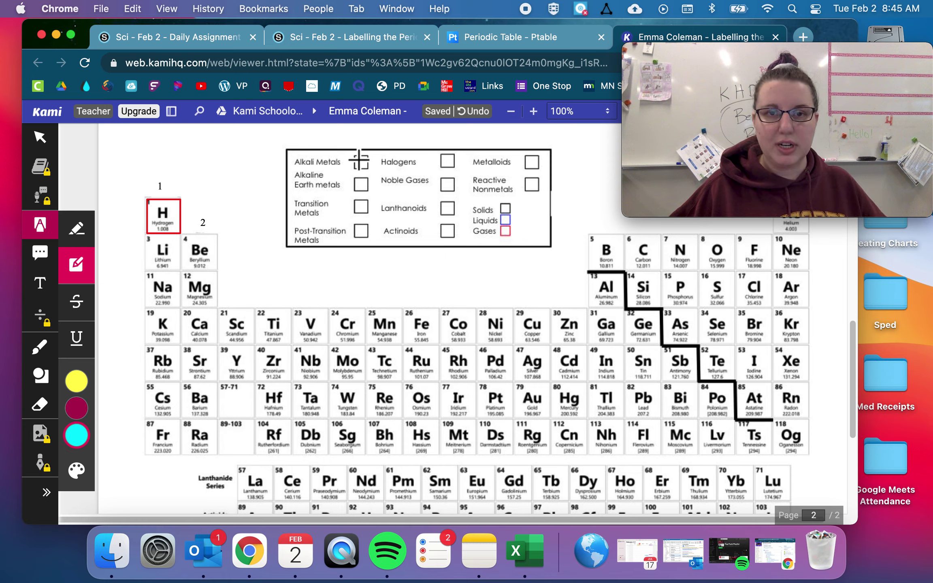
drag(355, 156, 368, 168)
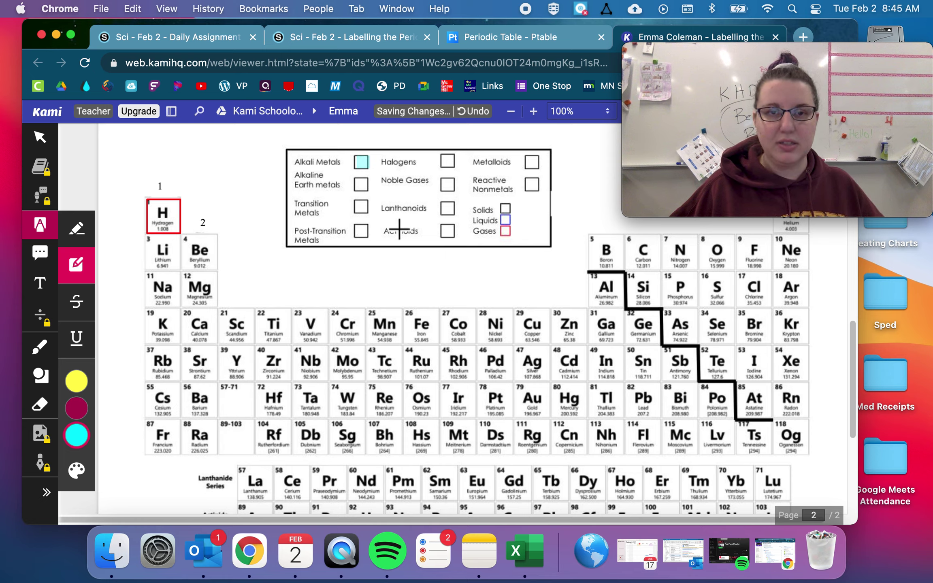
Highlight the Li-to-Fr column cyan, check it against Ptable, and return to page 1.
mouse_move(150, 241)
mouse_down()
mouse_move(183, 312)
mouse_move(179, 438)
mouse_move(187, 464)
mouse_up()
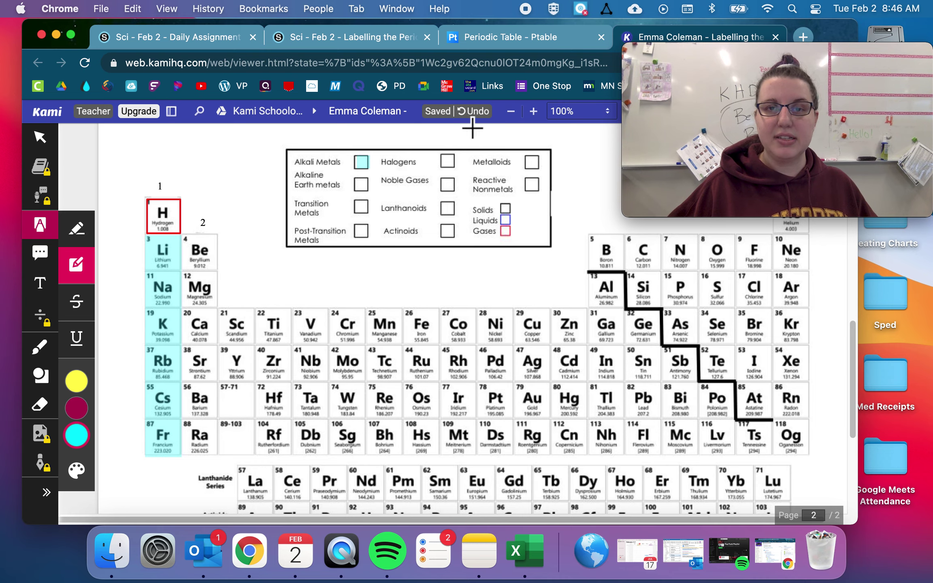
click(494, 45)
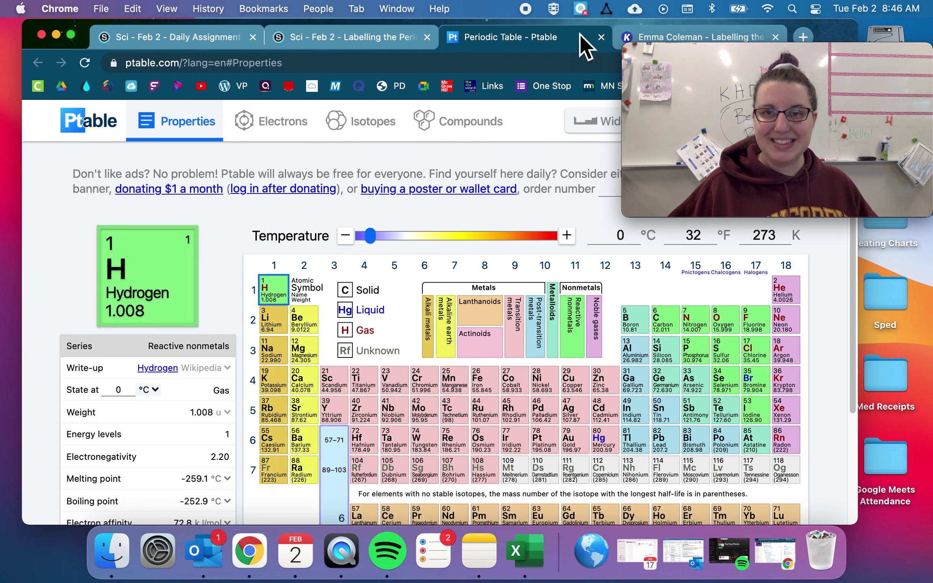
click(682, 35)
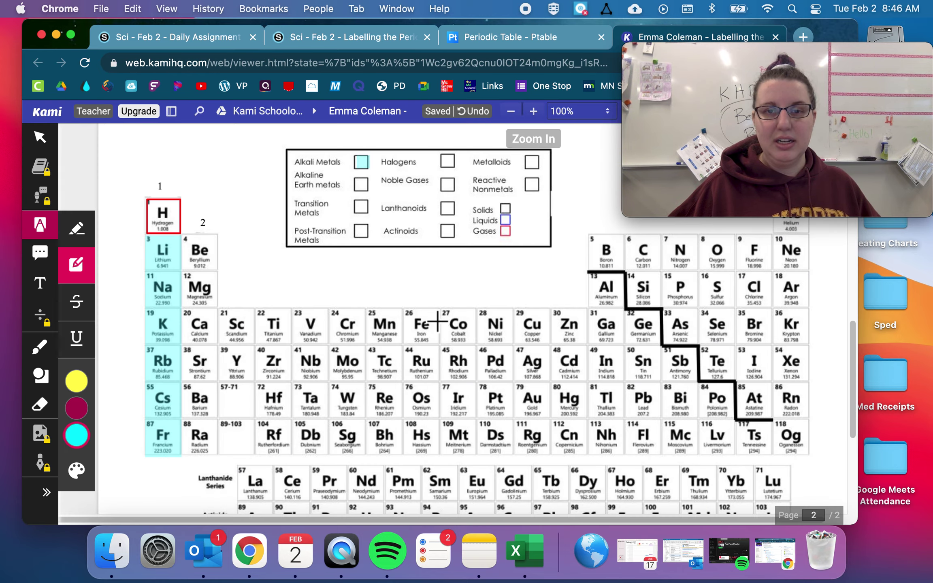
scroll(437, 318, up, 10)
scroll(437, 319, up, 6)
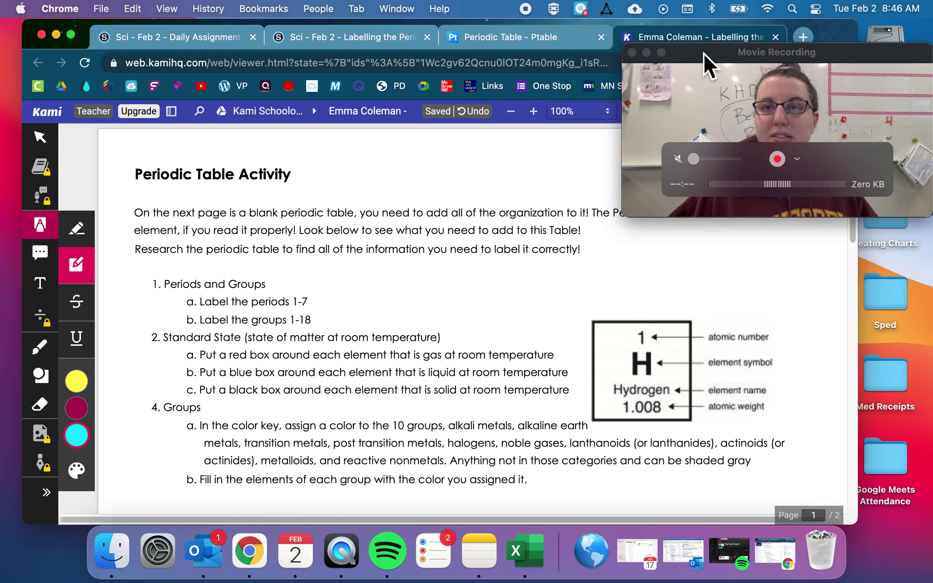
click(41, 138)
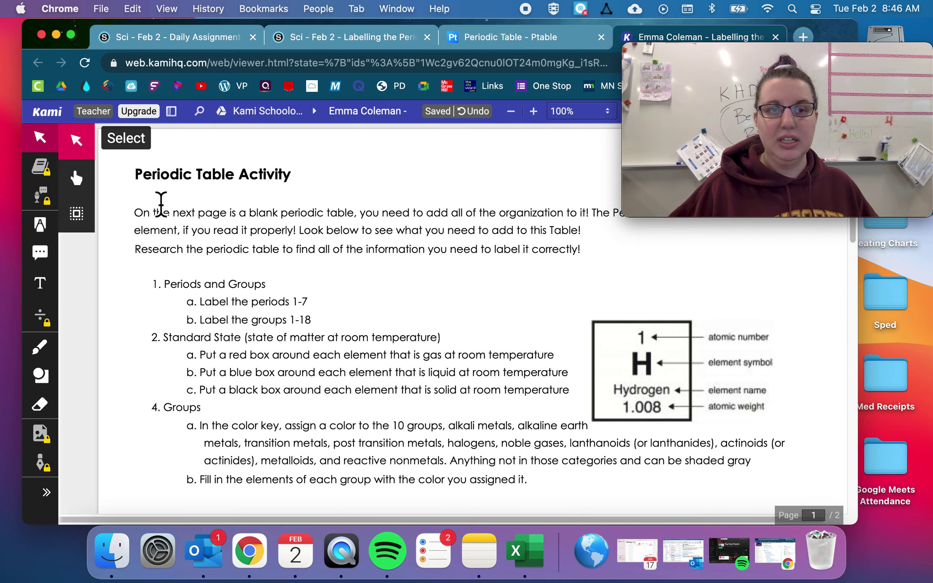
drag(719, 73, 718, 168)
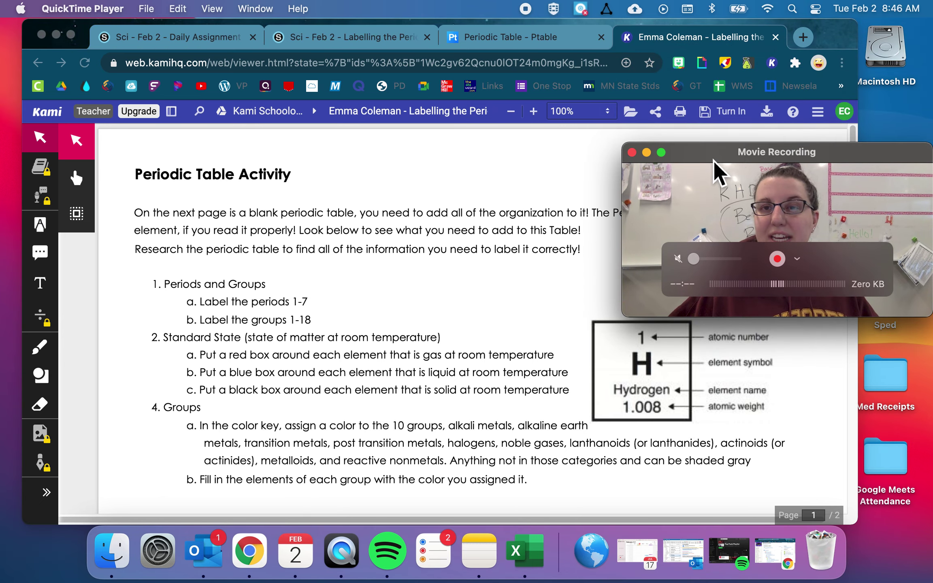
click(727, 118)
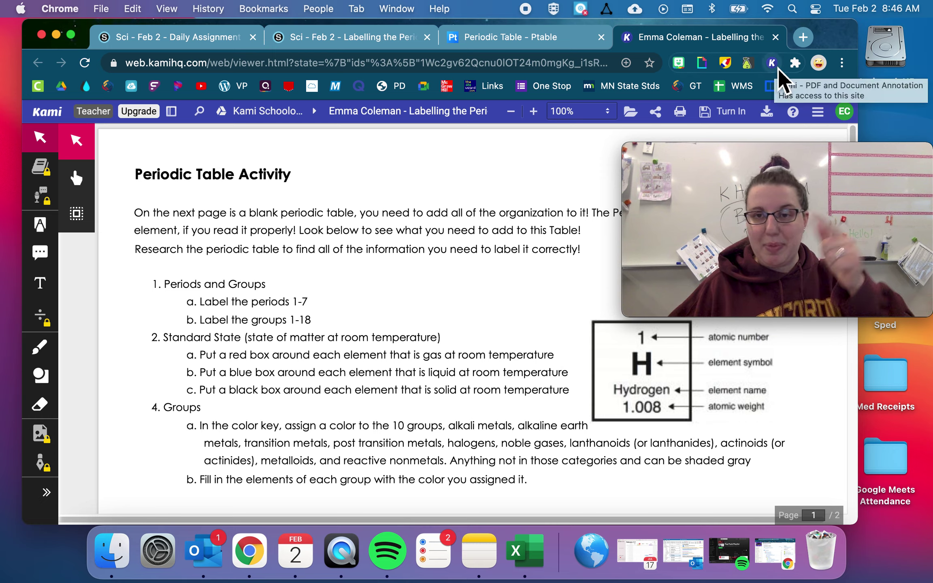
mouse_move(660, 156)
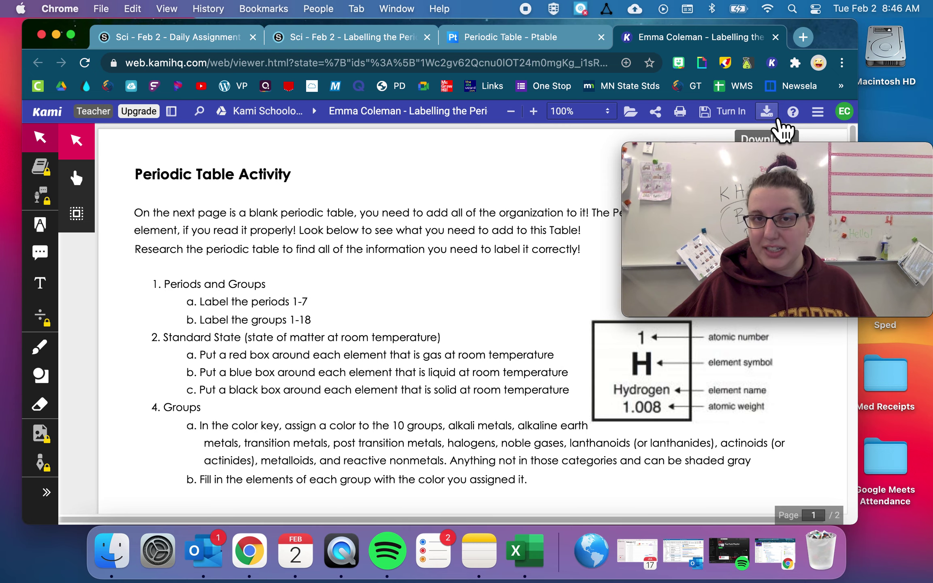
Open the Labelling the Periodic Table assignment page and scroll through it.
click(371, 39)
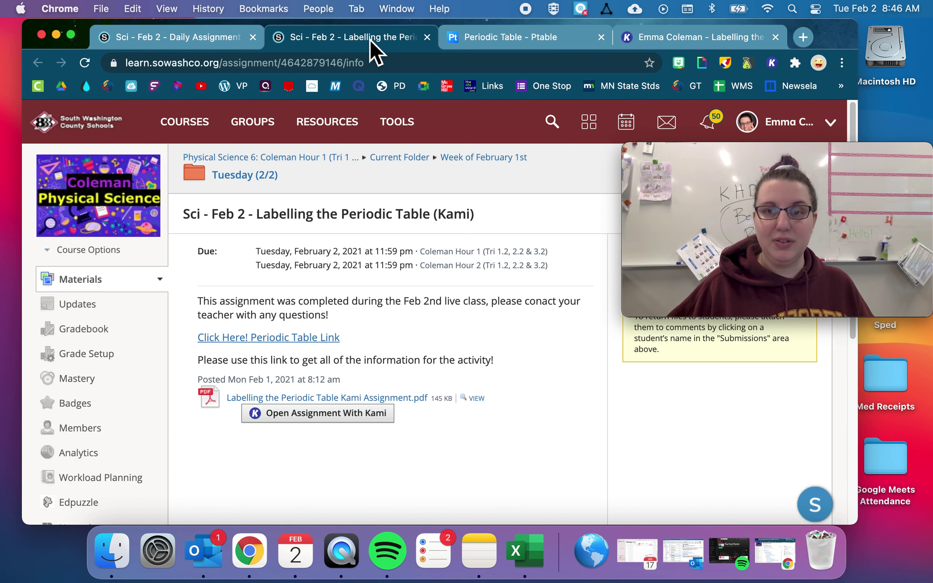
mouse_move(732, 183)
drag(730, 189, 738, 375)
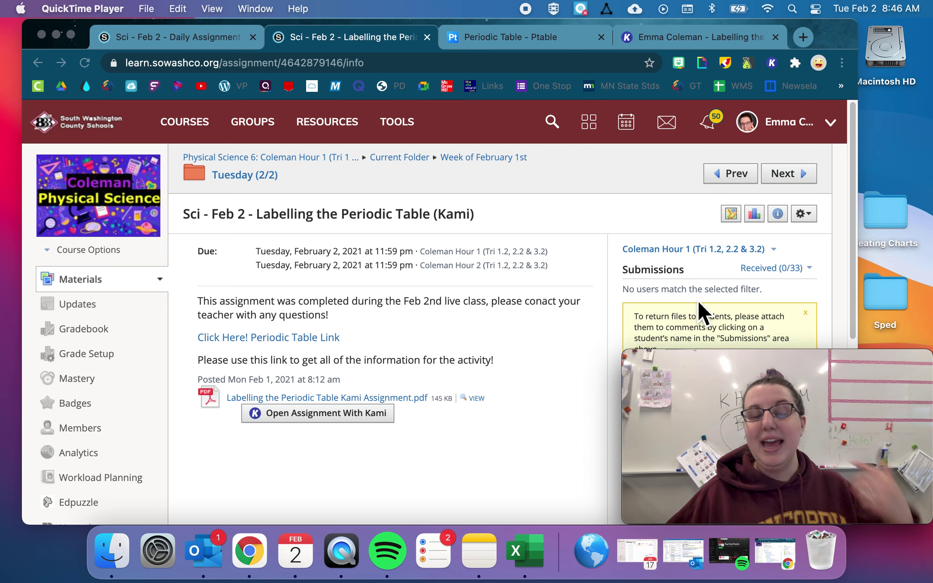
mouse_move(715, 366)
drag(715, 366, 713, 119)
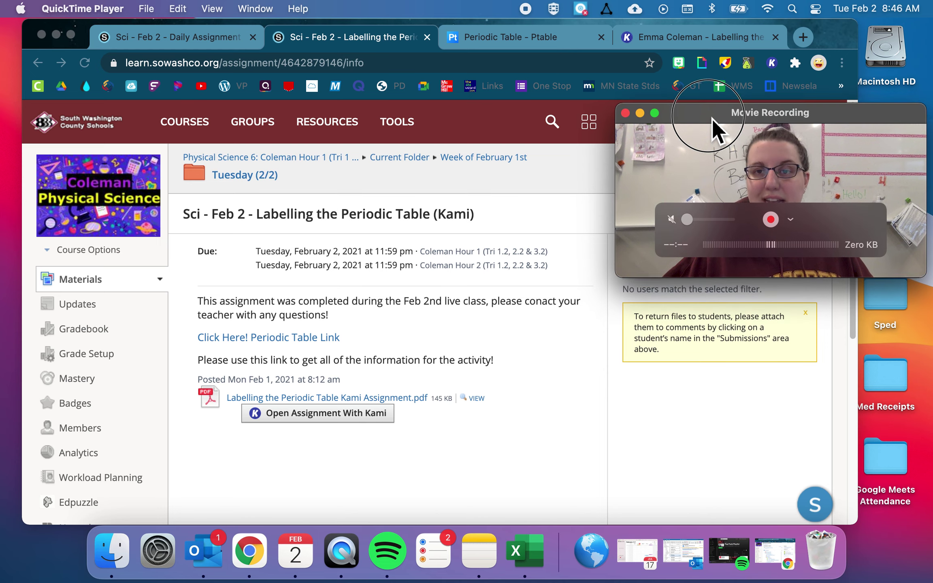
Page twice through the Sci - Feb 2 Daily Assignment preview to the Question 6 checklist.
click(202, 49)
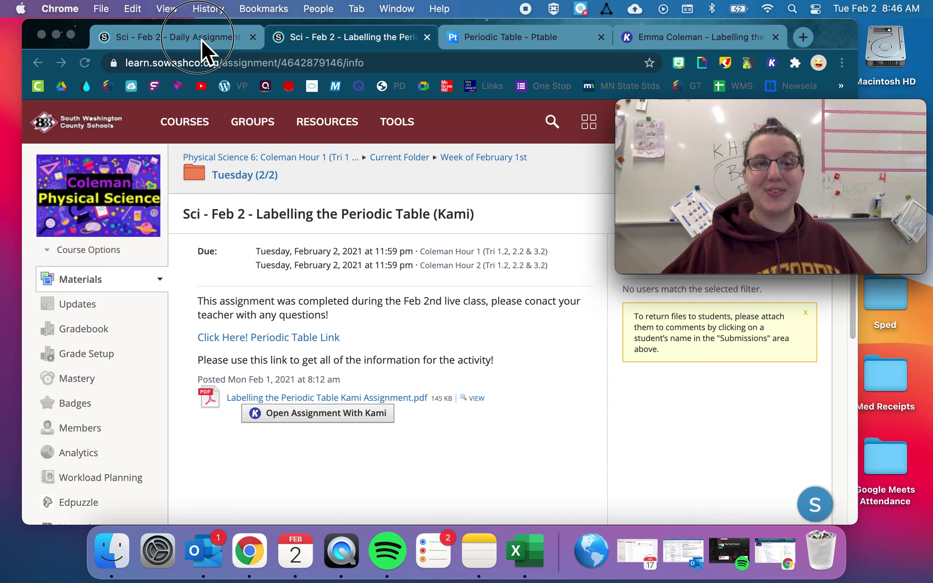
scroll(421, 337, down, 1)
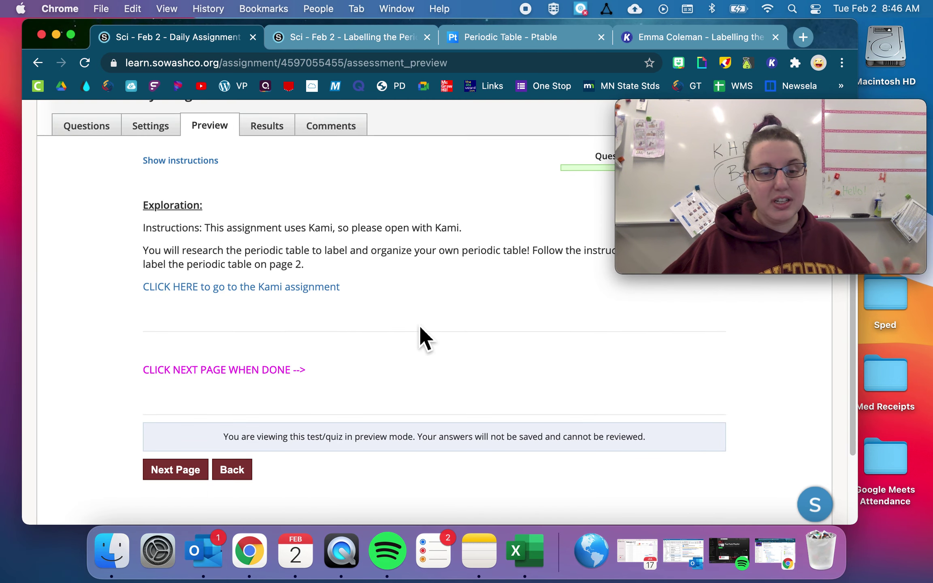
click(160, 470)
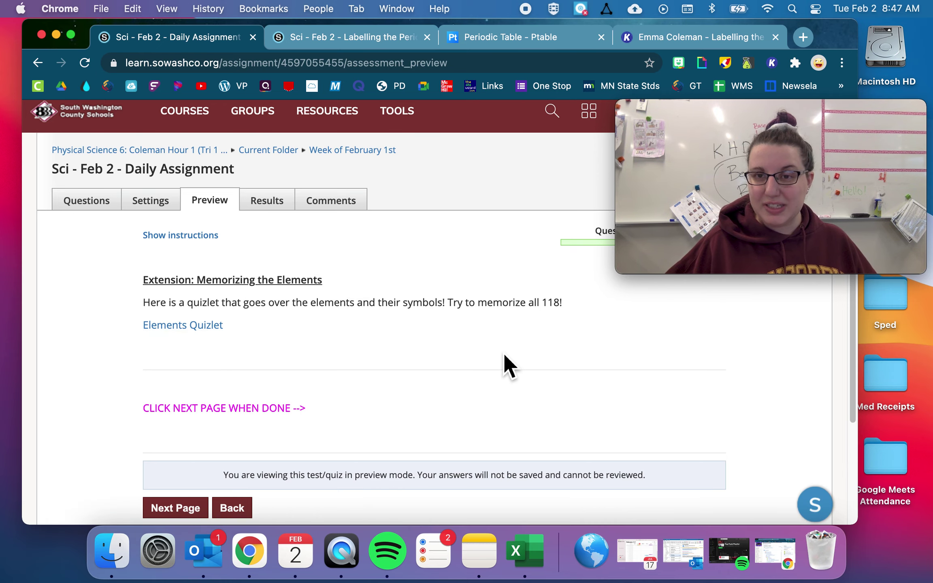
scroll(504, 353, down, 5)
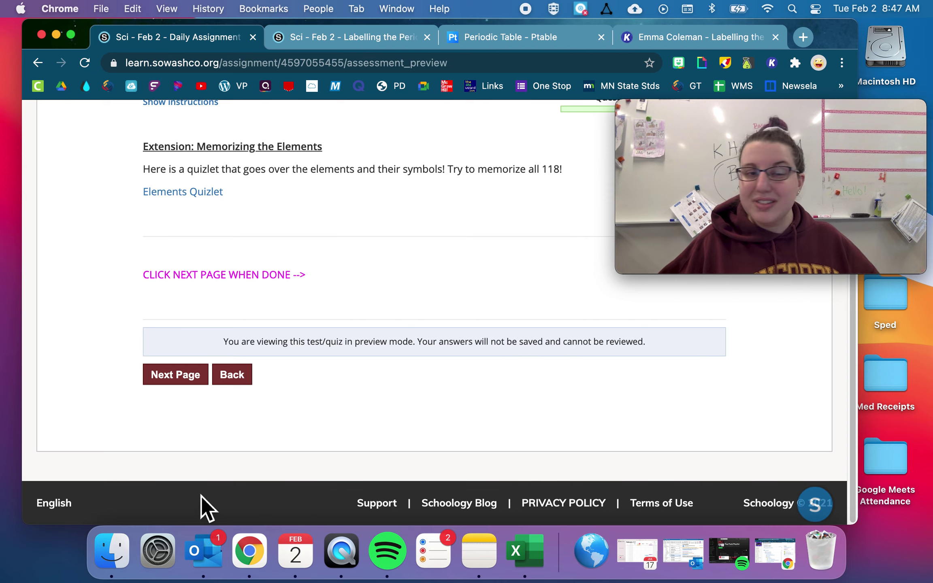
click(190, 387)
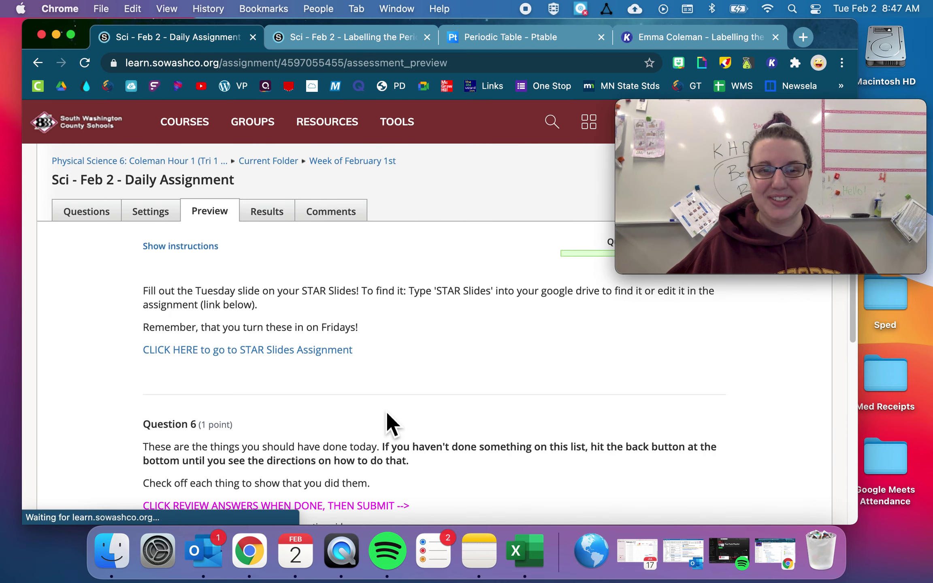
scroll(324, 365, down, 1)
scroll(337, 373, down, 7)
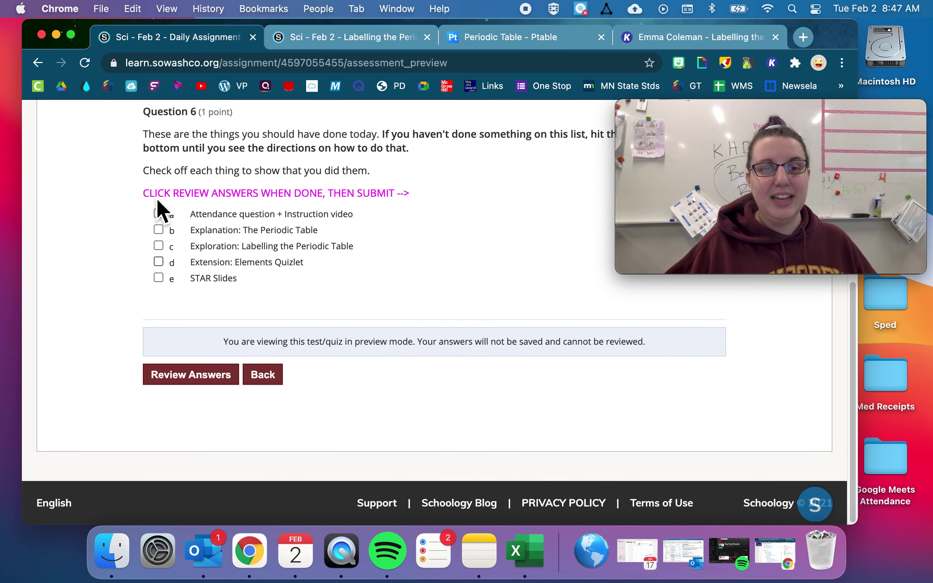